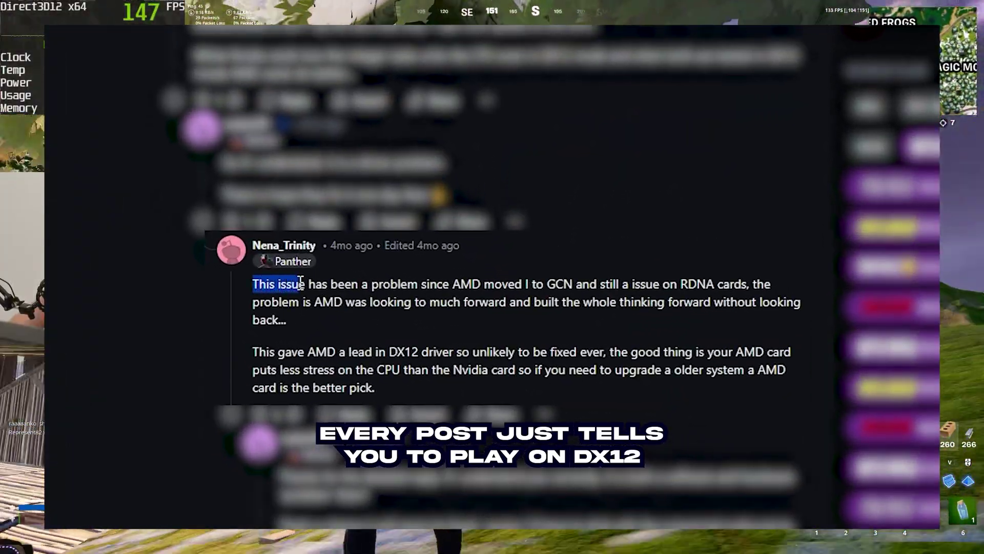
Step: Highlight the Reddit comment on AMD's DX12-focused driver issue since GCN, plus the next reply's opening
left_click_drag(331, 289, 575, 382)
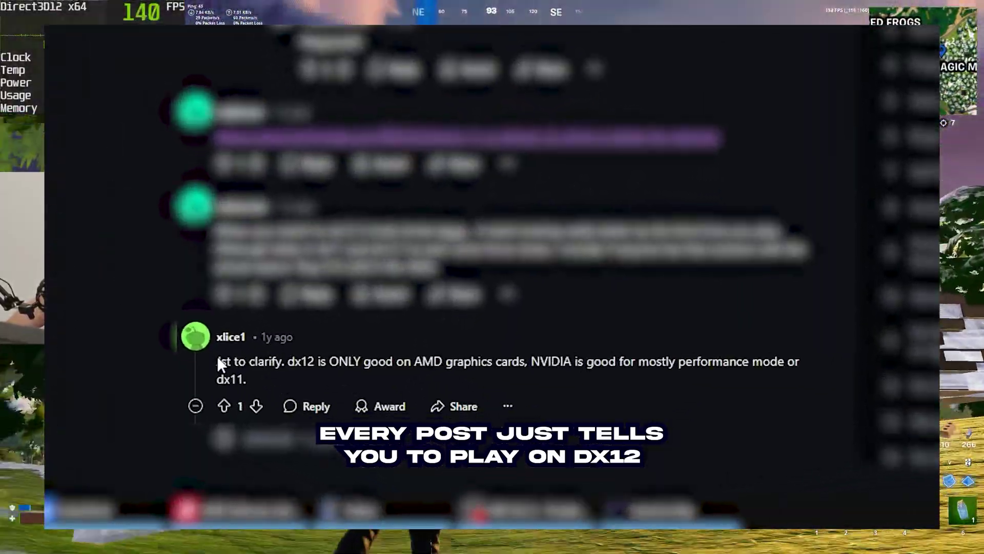
left_click_drag(218, 362, 283, 383)
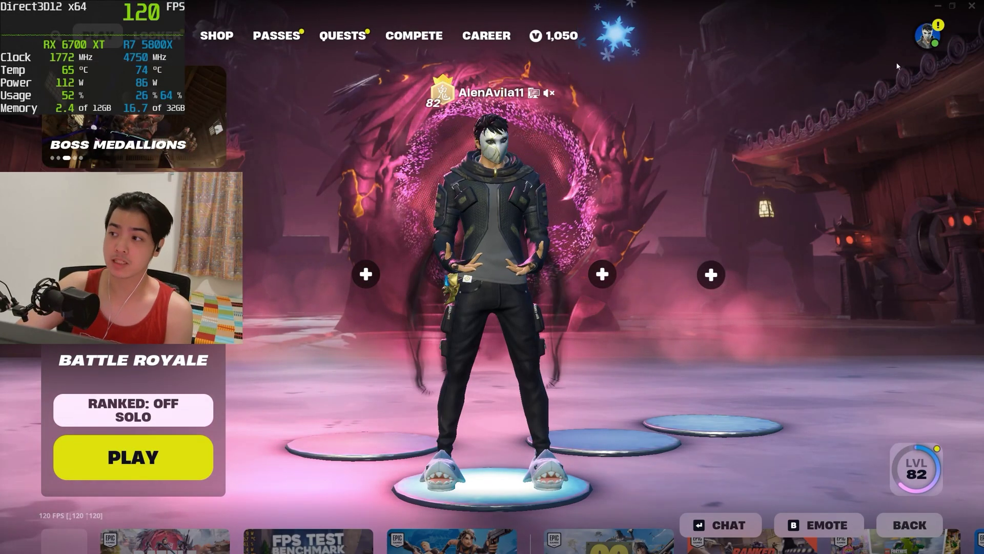
Step: Change Fortnite's Rendering Mode from DirectX 12 to DirectX 11, apply it, and restart the game
left_click(926, 36)
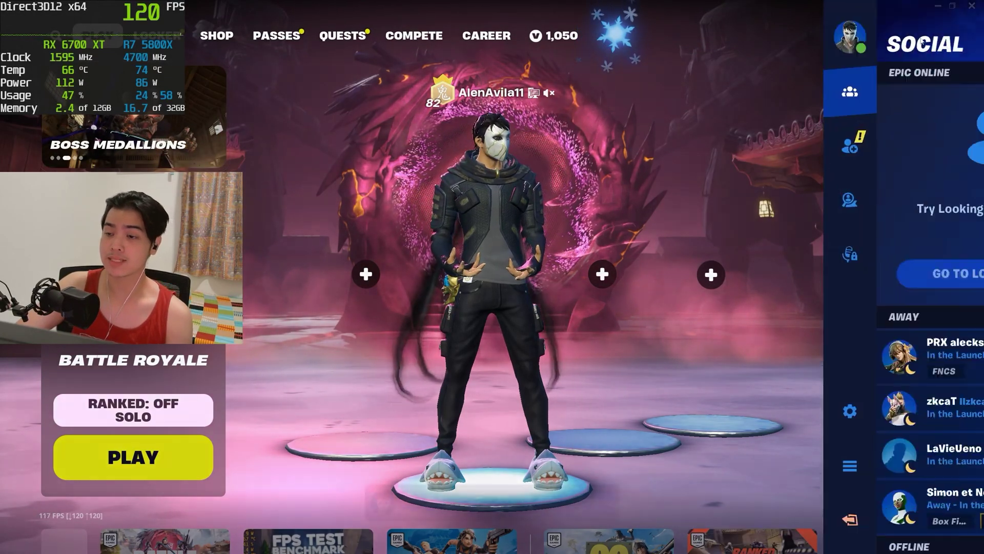
left_click(672, 408)
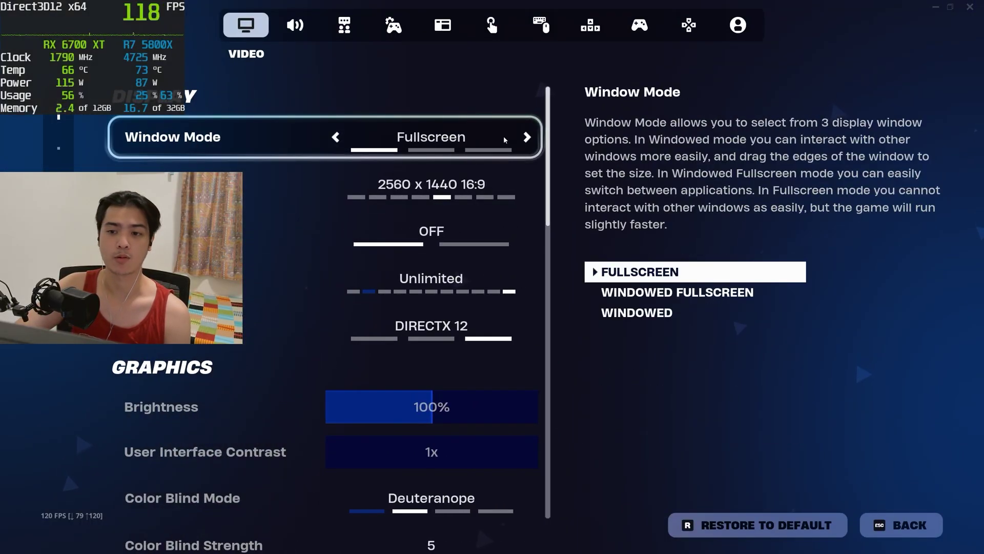
scroll(512, 308, "down", 1)
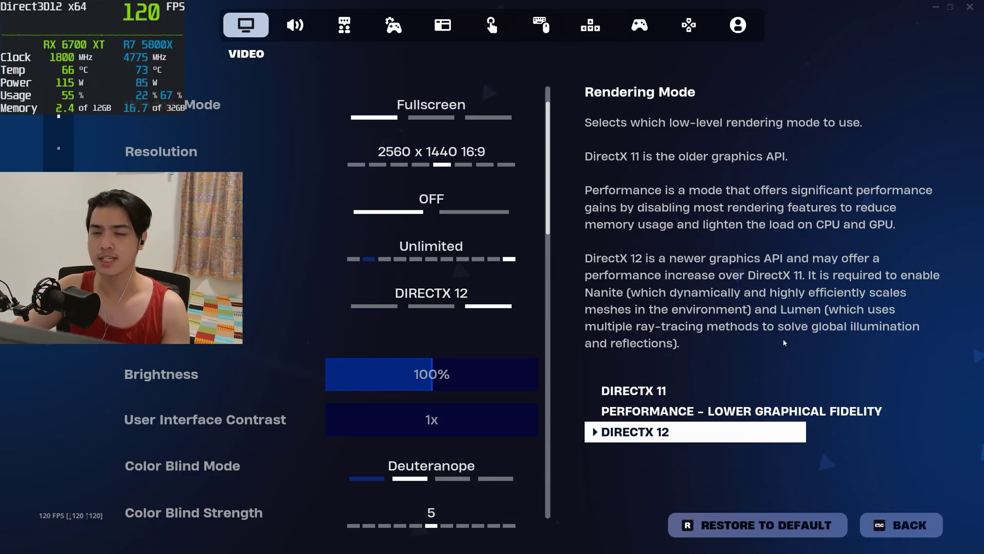
scroll(480, 320, "down", 3)
scroll(479, 320, "down", 18)
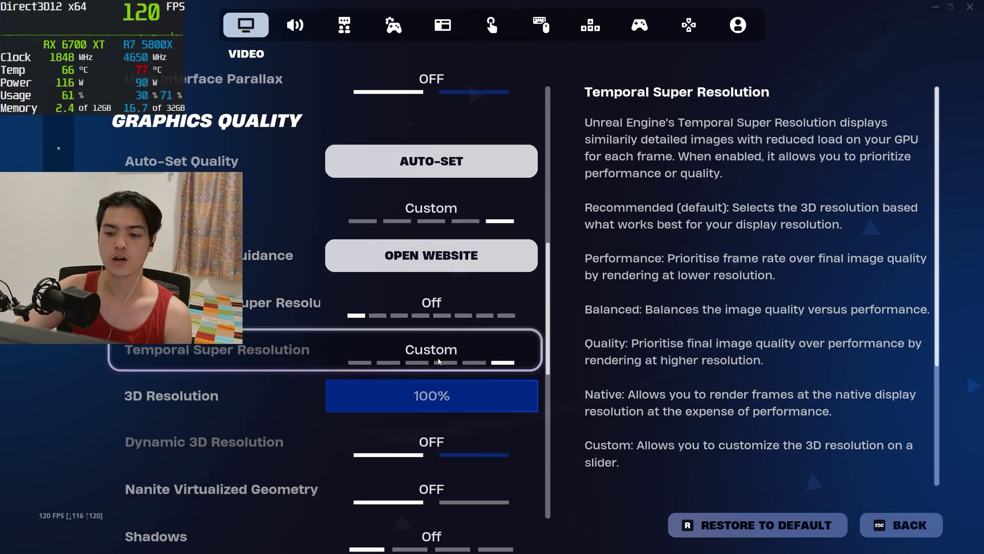
scroll(410, 308, "down", 2)
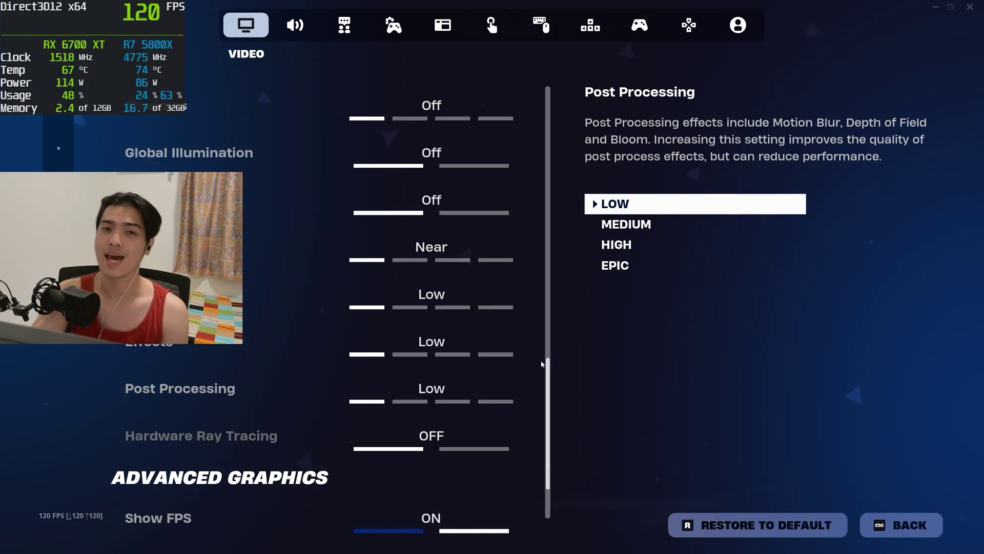
left_click_drag(549, 376, 557, 119)
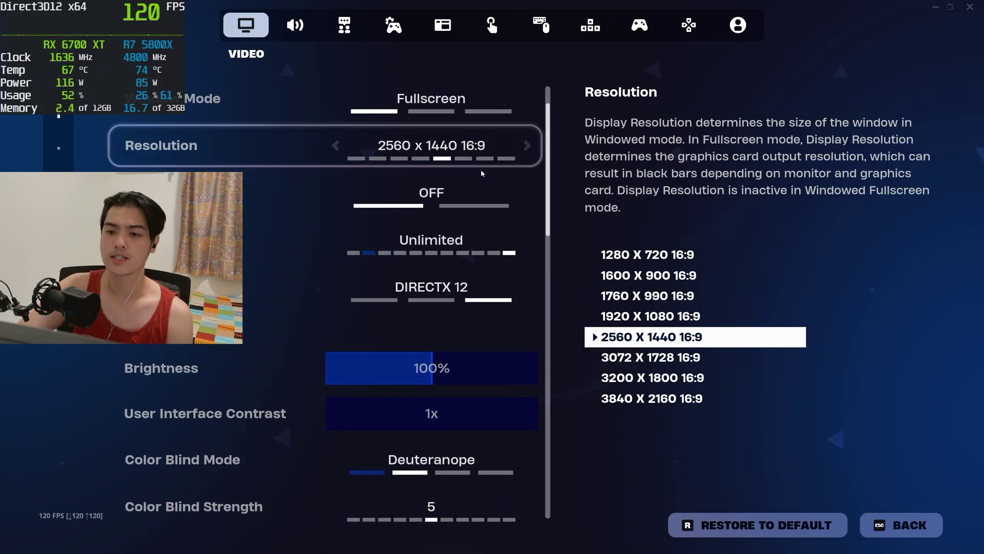
left_click(335, 293)
left_click(336, 296)
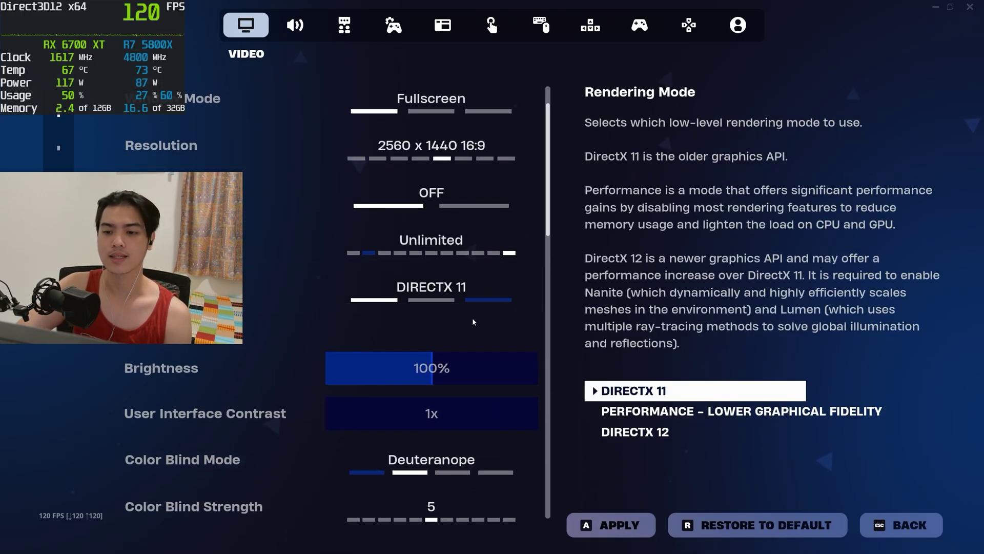
left_click(611, 525)
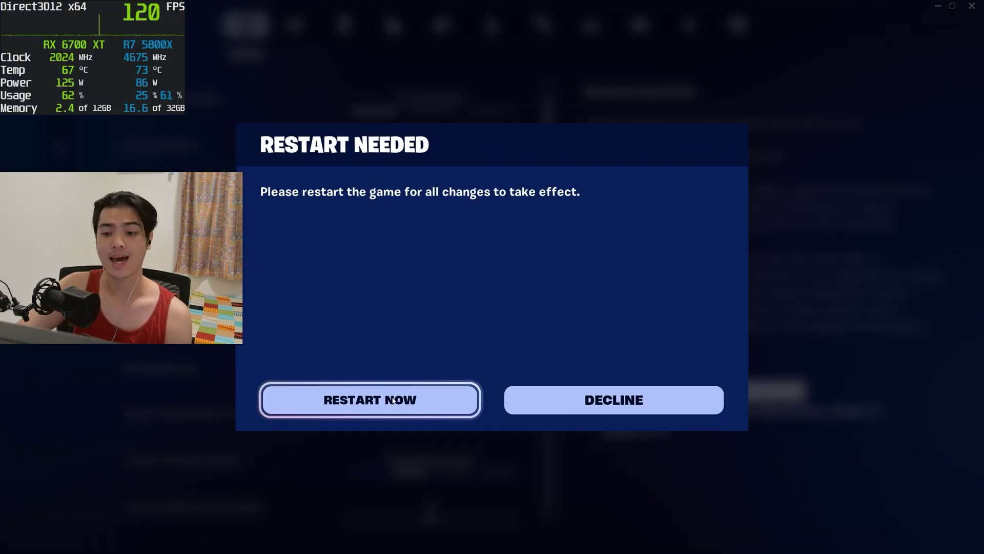
left_click(370, 400)
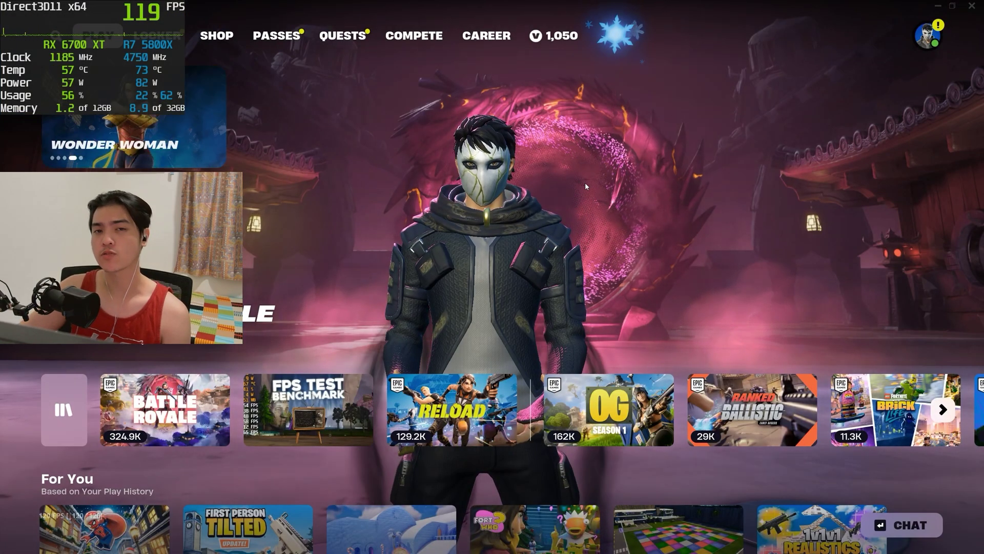
Step: Lower Fortnite's Quality Preset from Custom to Low and apply it
key("Escape")
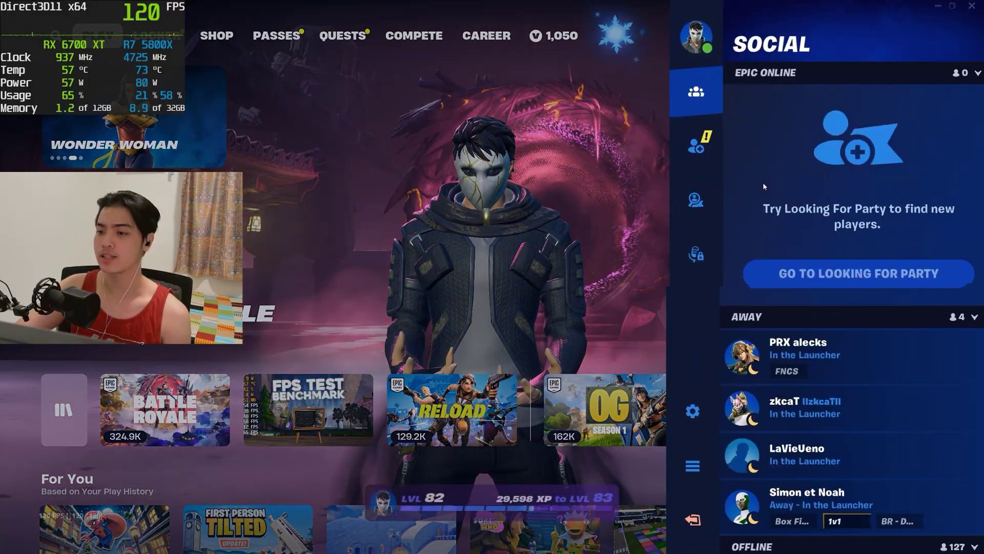
left_click(690, 407)
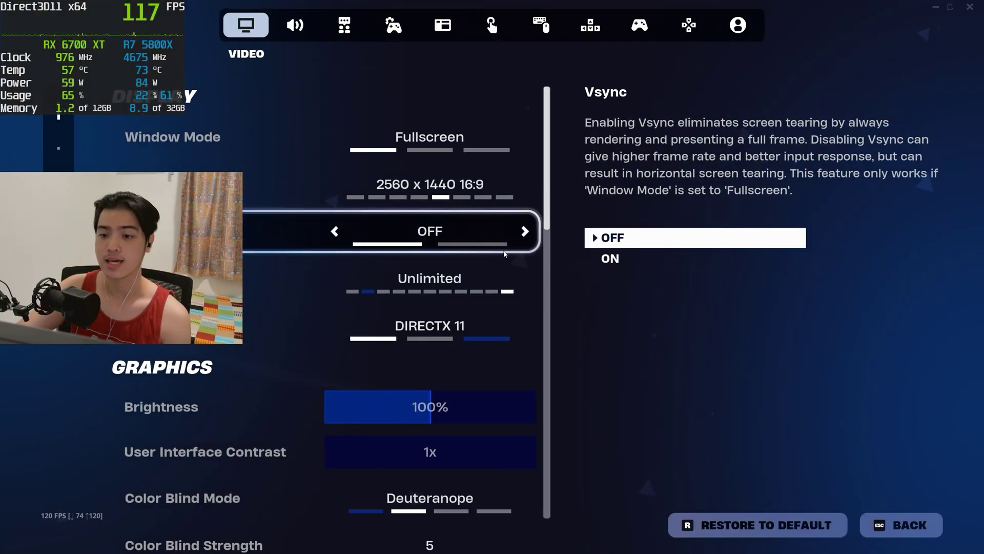
scroll(502, 254, "down", 6)
scroll(504, 267, "down", 5)
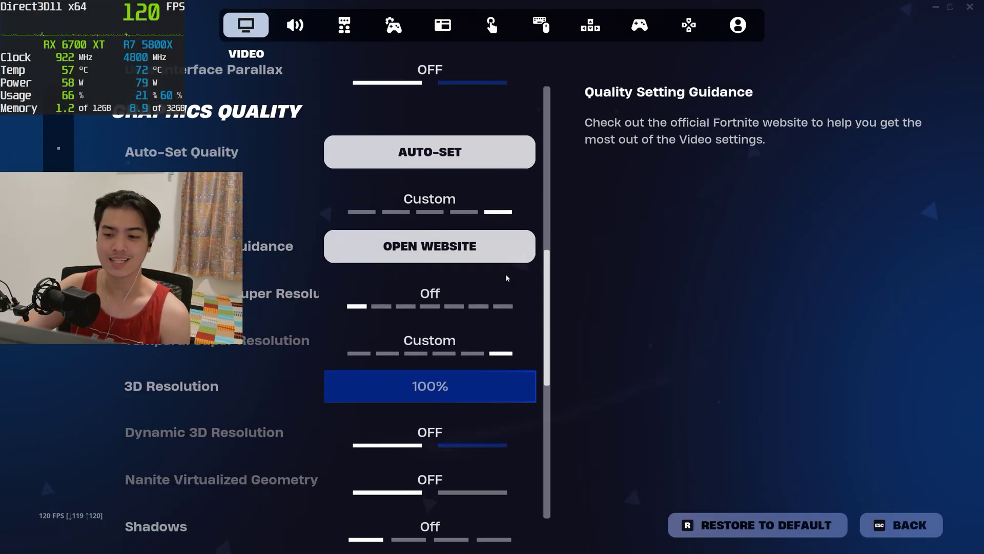
left_click(333, 198)
left_click(333, 198)
left_click(333, 198)
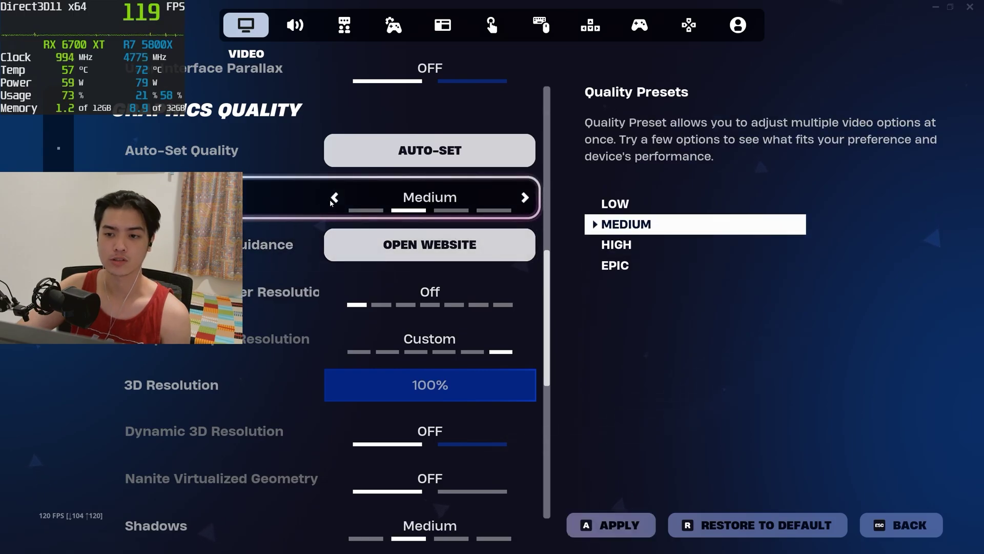
left_click(333, 198)
left_click(636, 524)
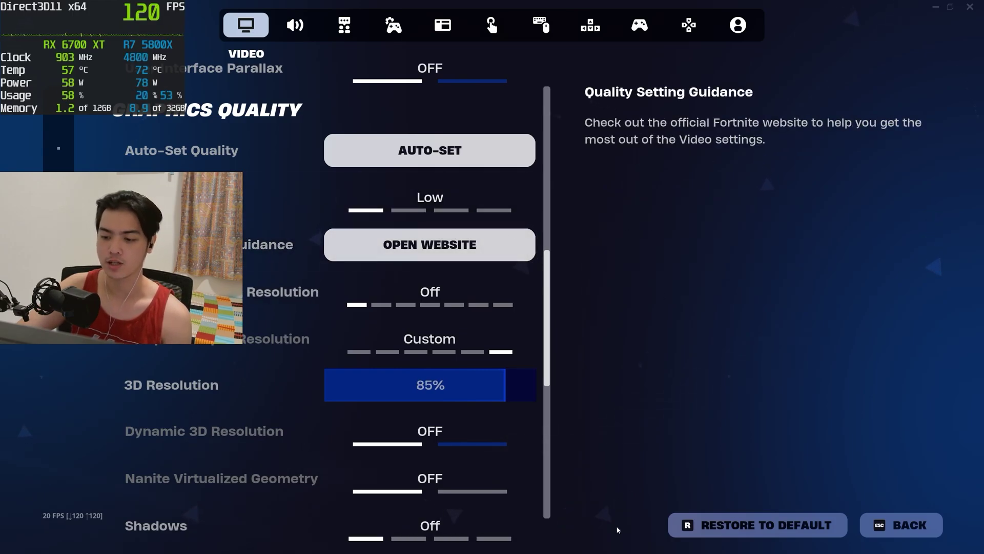
Step: Switch Rendering Mode to Performance - Lower Graphical Fidelity, apply it, and restart the game
left_click_drag(551, 279, 566, 93)
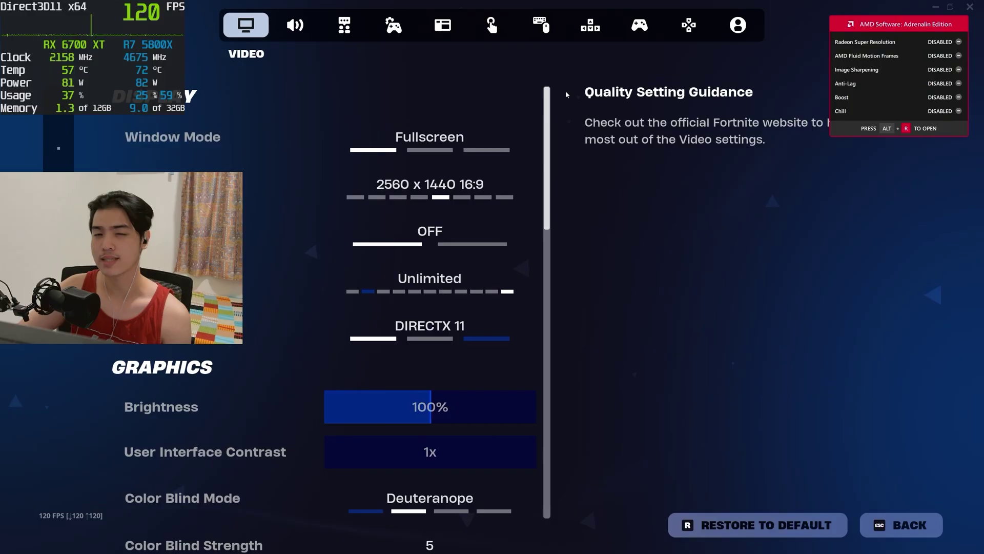
left_click(524, 326)
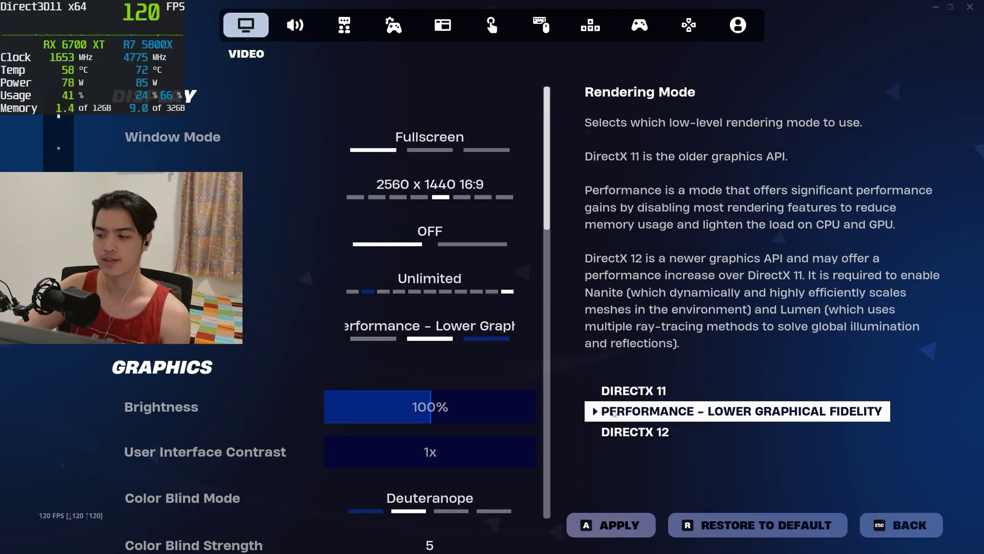
left_click(613, 523)
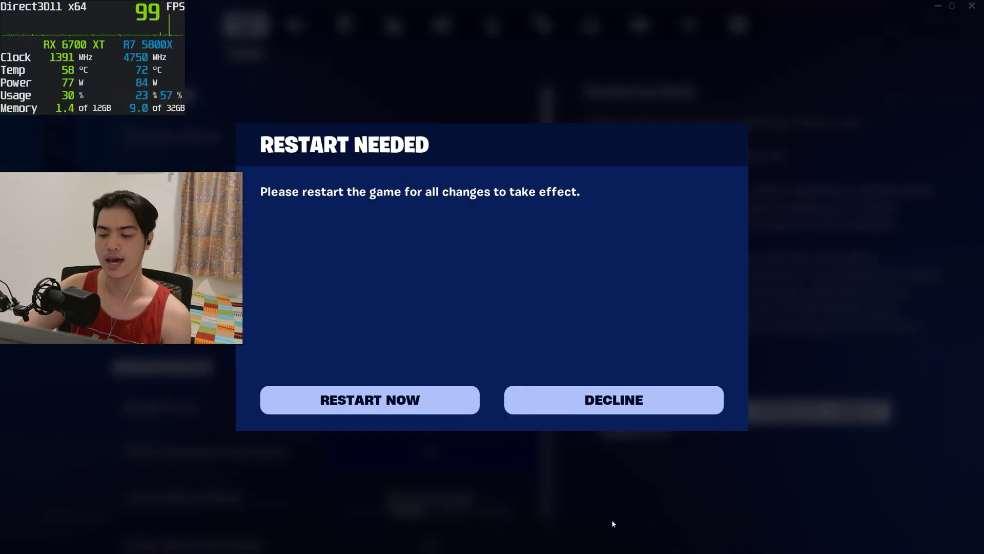
left_click(404, 405)
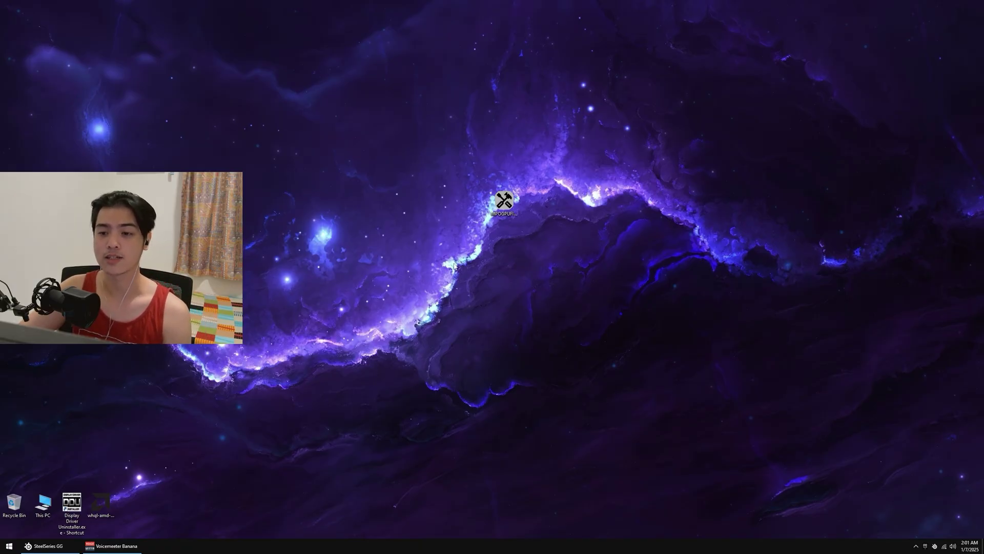
Step: Search the Start menu for 'AMD' and launch AMD Software: Adrenalin Edition
right_click(451, 268)
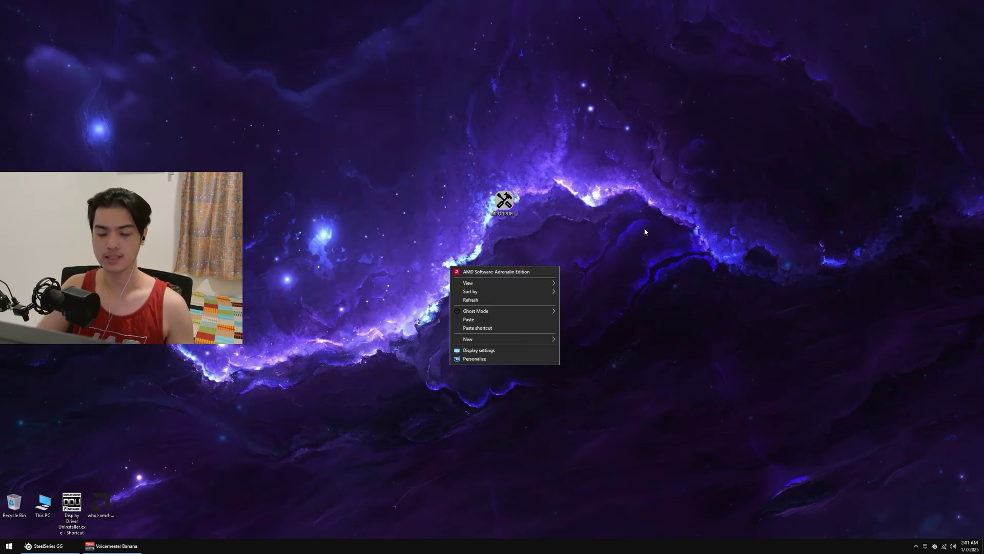
key("super")
type("AMAD")
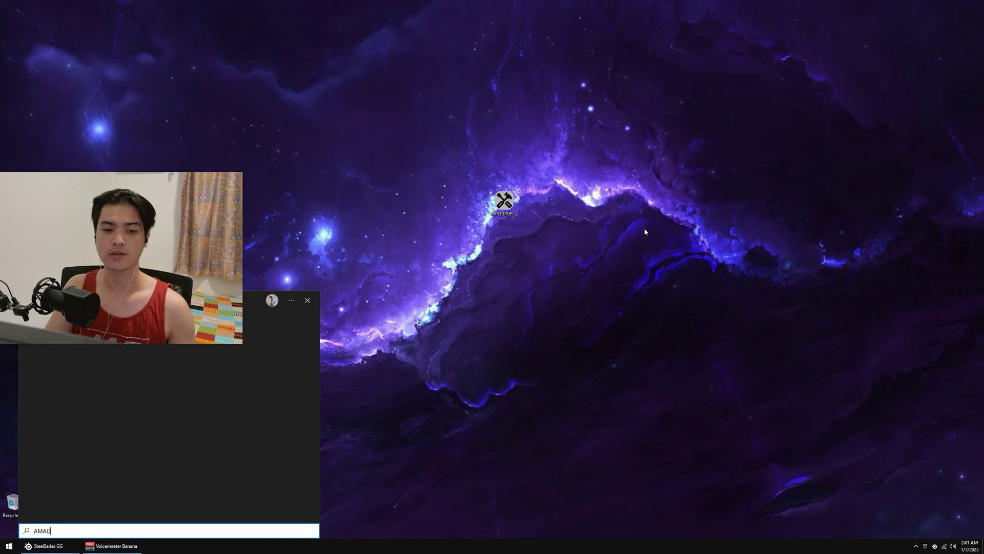
key("BackSpace")
key("BackSpace")
type("D")
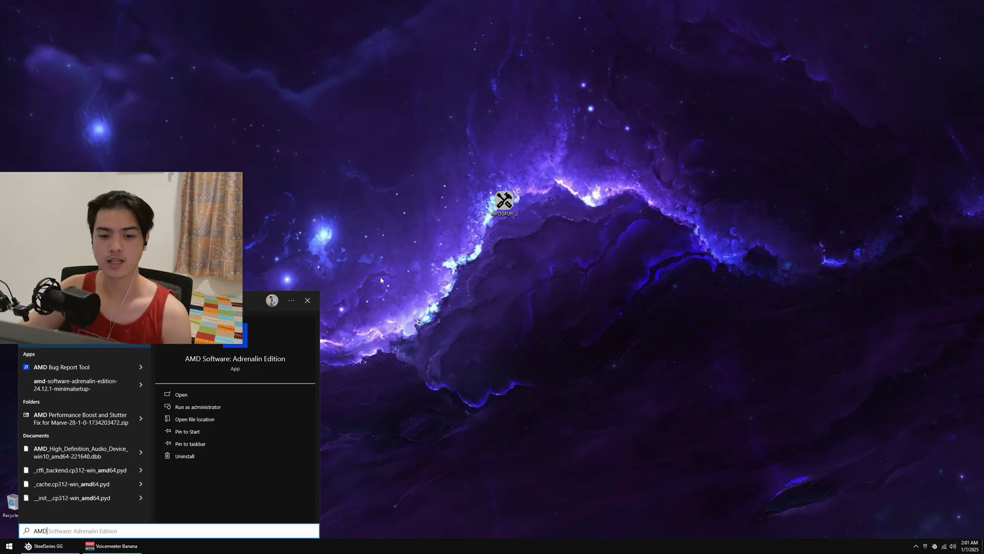
key("Return")
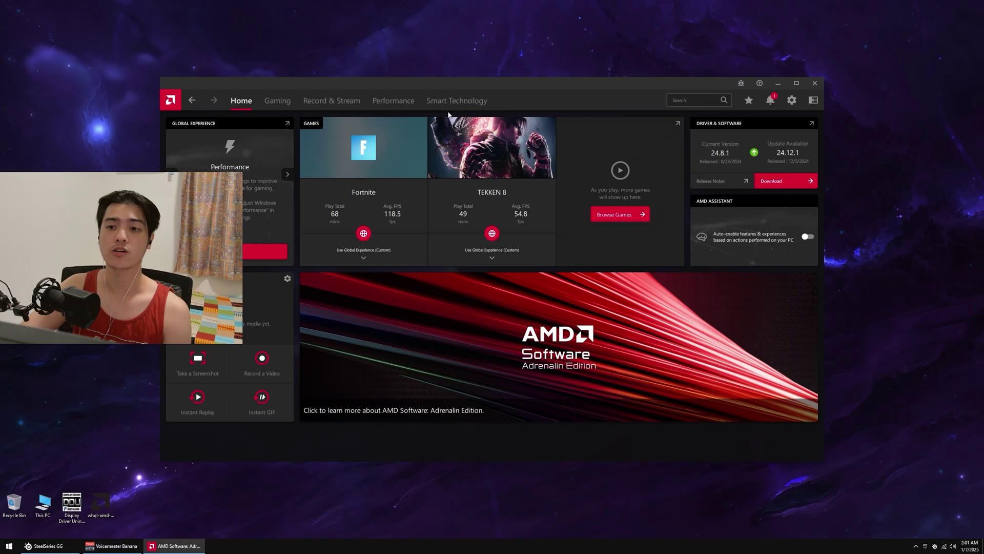
Step: Reopen AMD Software from the desktop context menu and show its Performance Metrics page
left_click(395, 102)
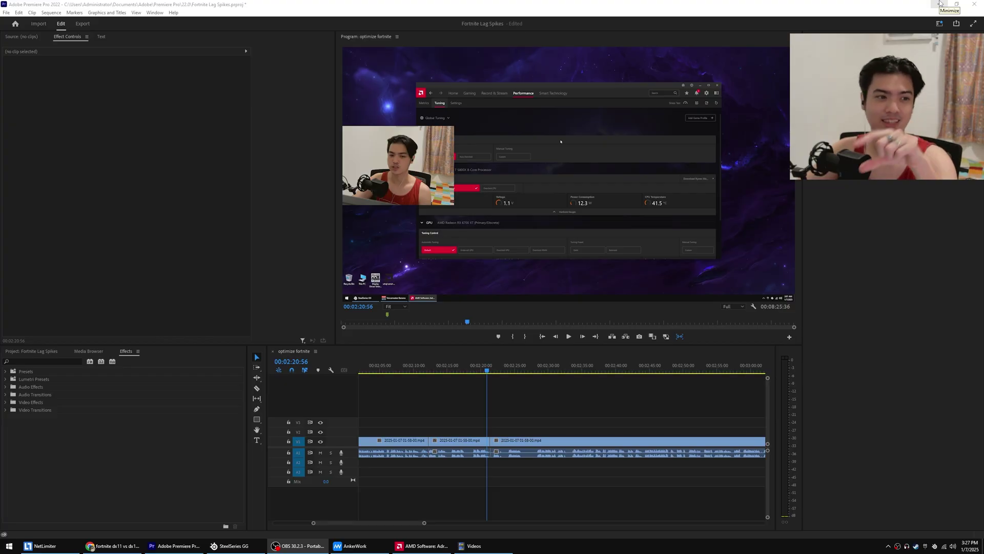
left_click(940, 4)
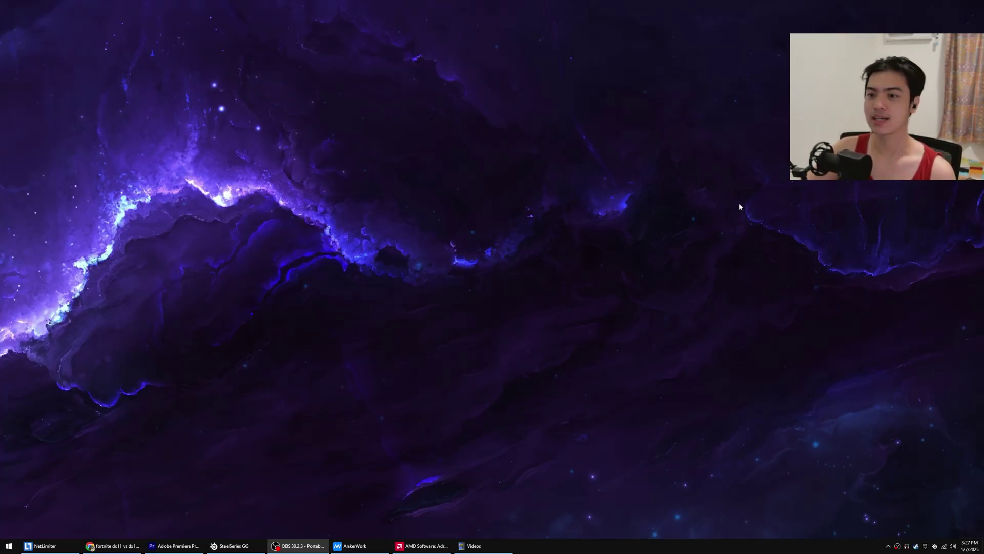
right_click(508, 276)
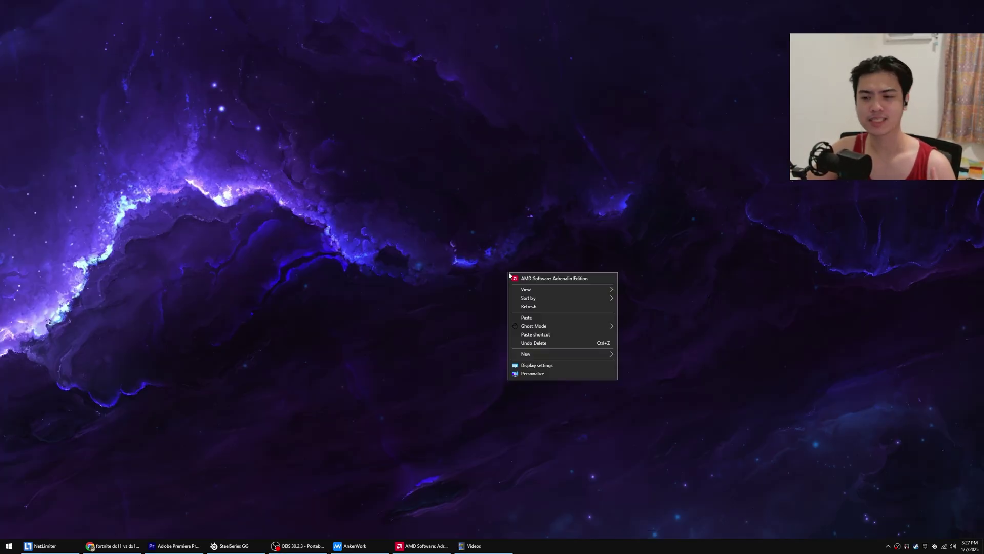
left_click(537, 278)
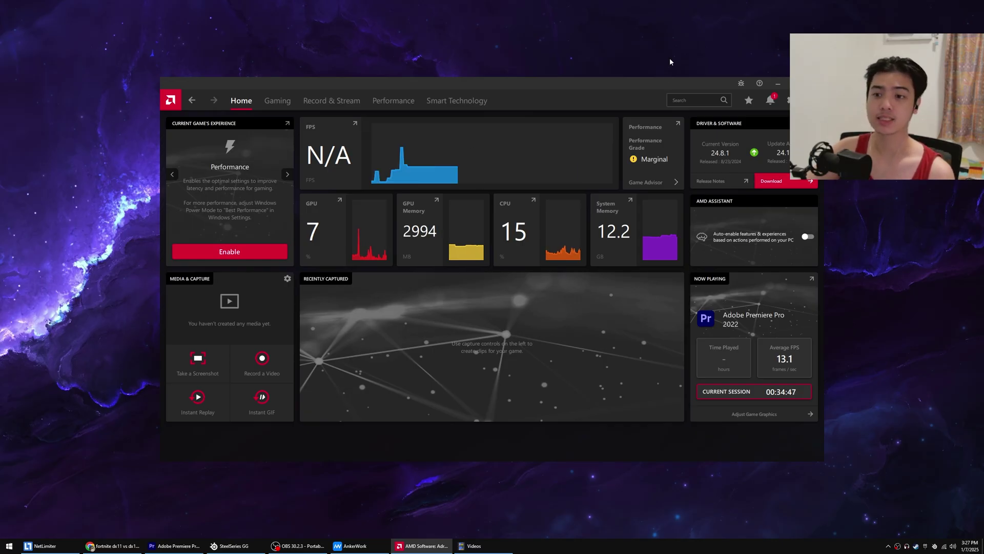
left_click(398, 100)
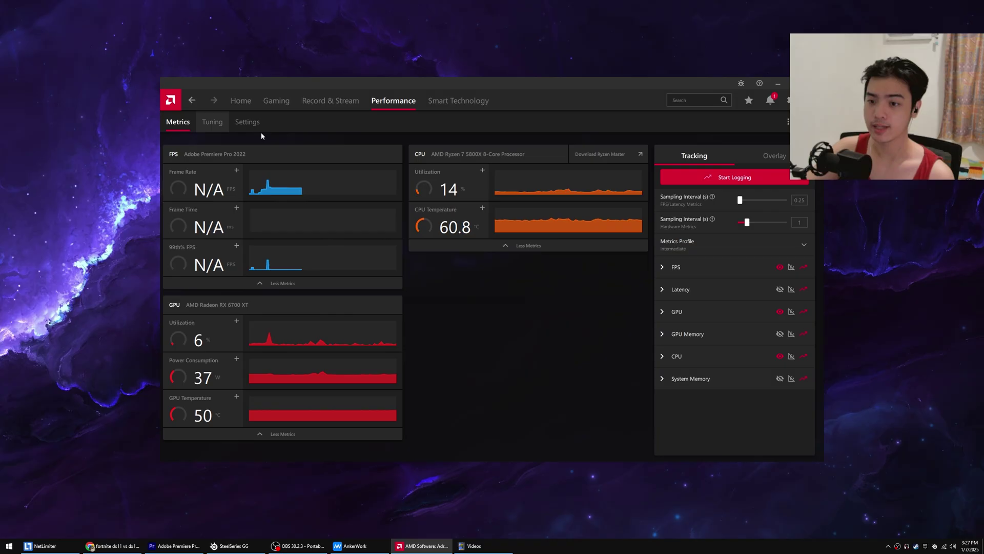
Step: In Tuning, choose Custom manual tuning and enable GPU Tuning with Advanced Control
left_click(212, 121)
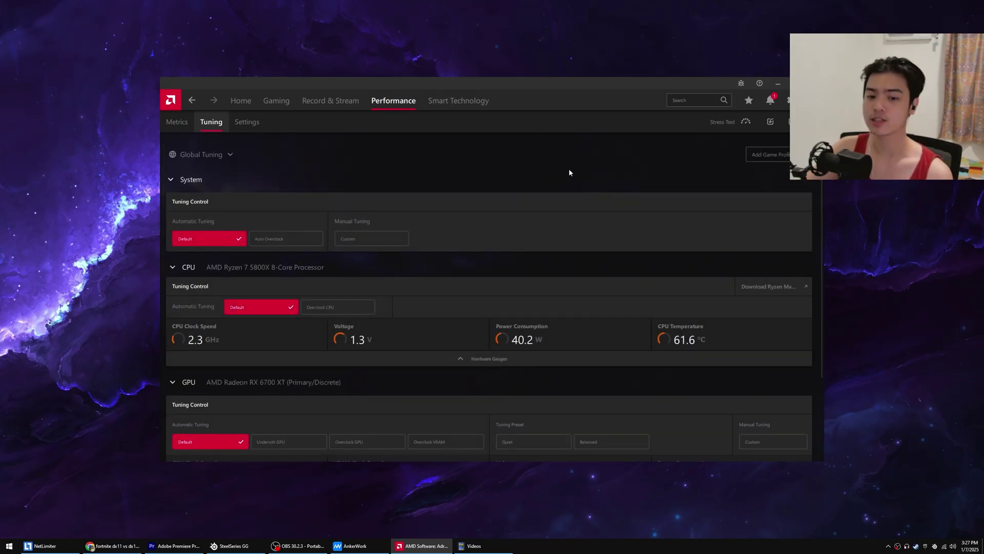
scroll(564, 174, "down", 2)
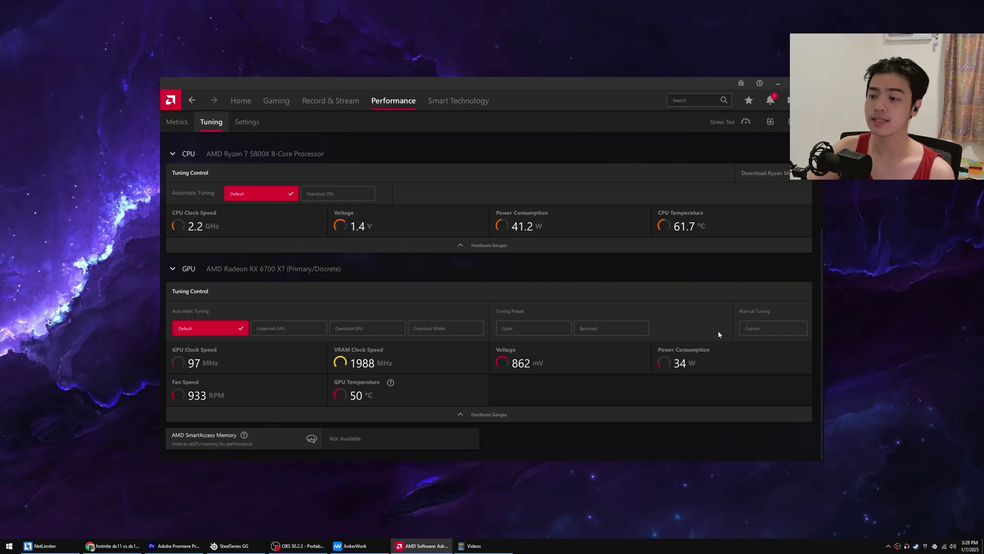
left_click(759, 330)
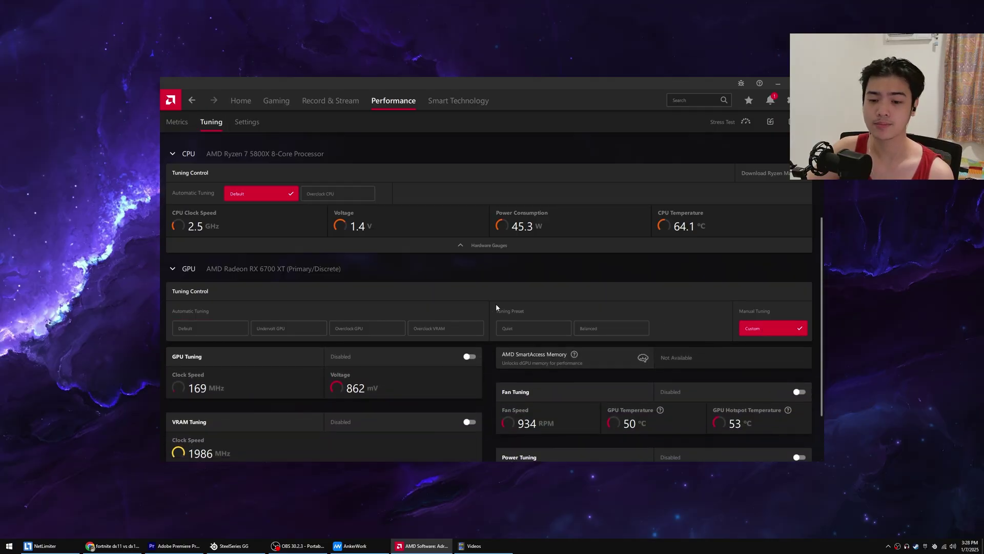
scroll(382, 305, "down", 2)
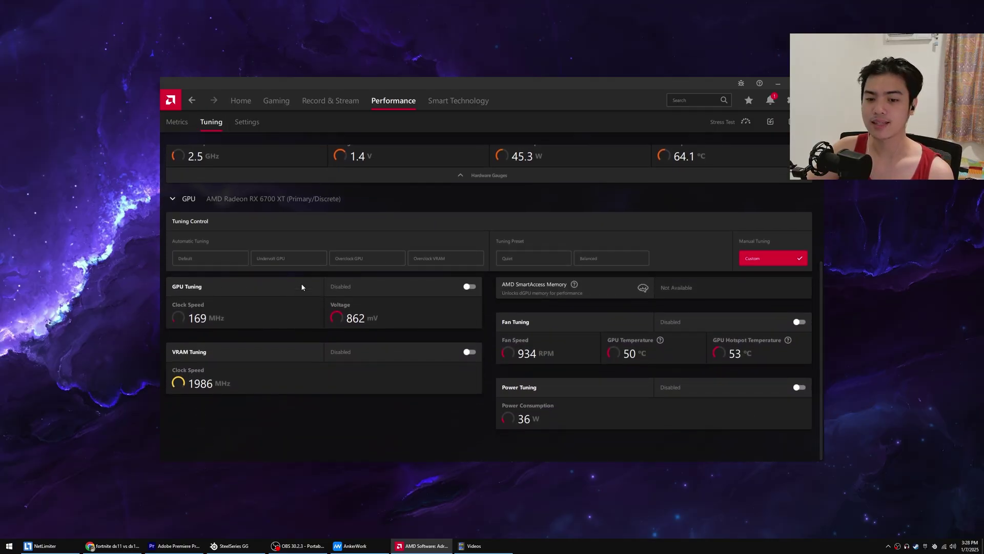
left_click(469, 287)
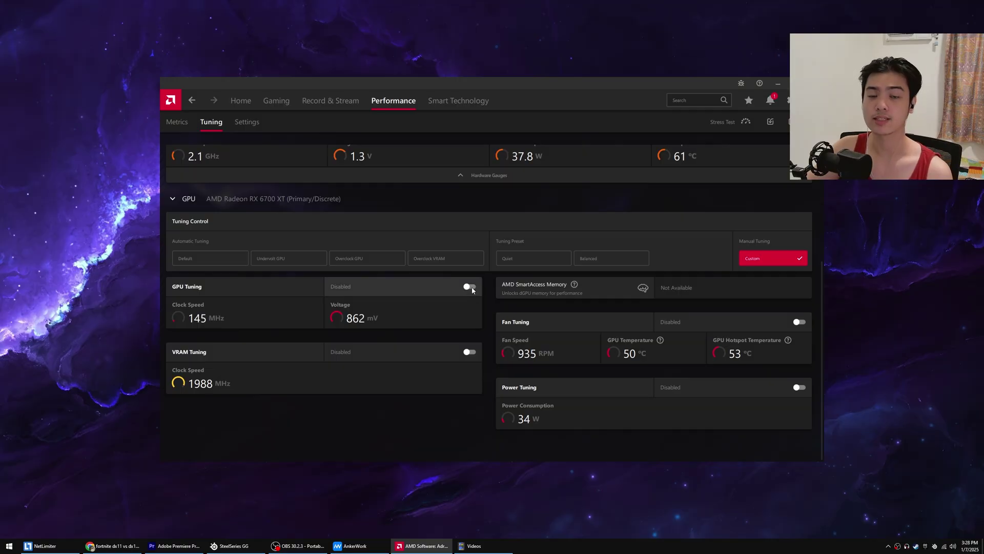
scroll(359, 333, "down", 2)
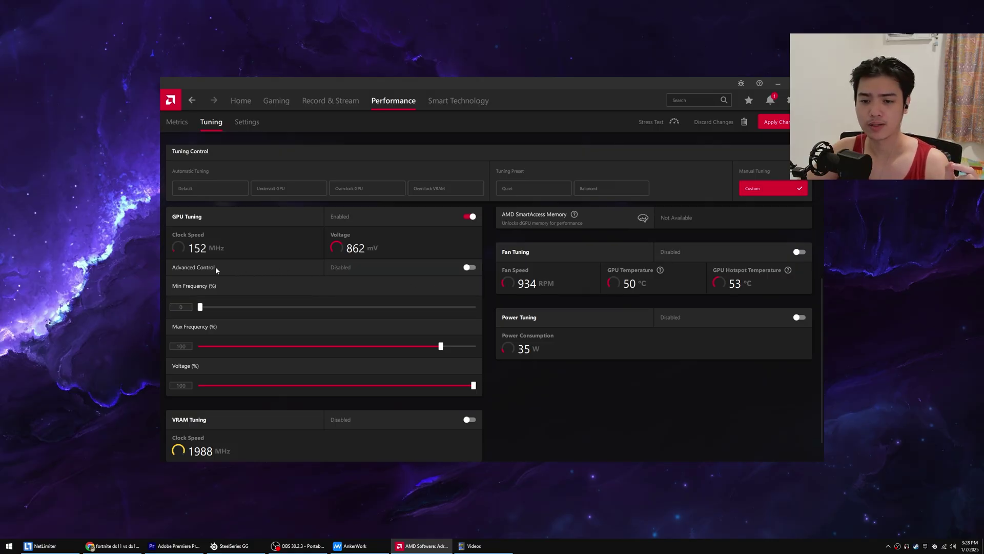
left_click(470, 267)
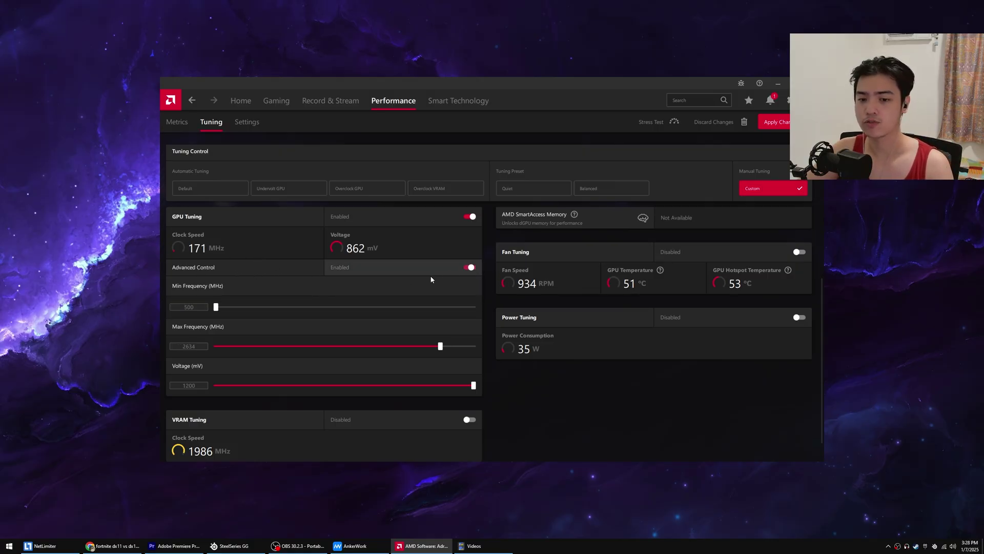
Step: Set the GPU minimum frequency to 2260 MHz and maximum to 2700 MHz
double_click(195, 305)
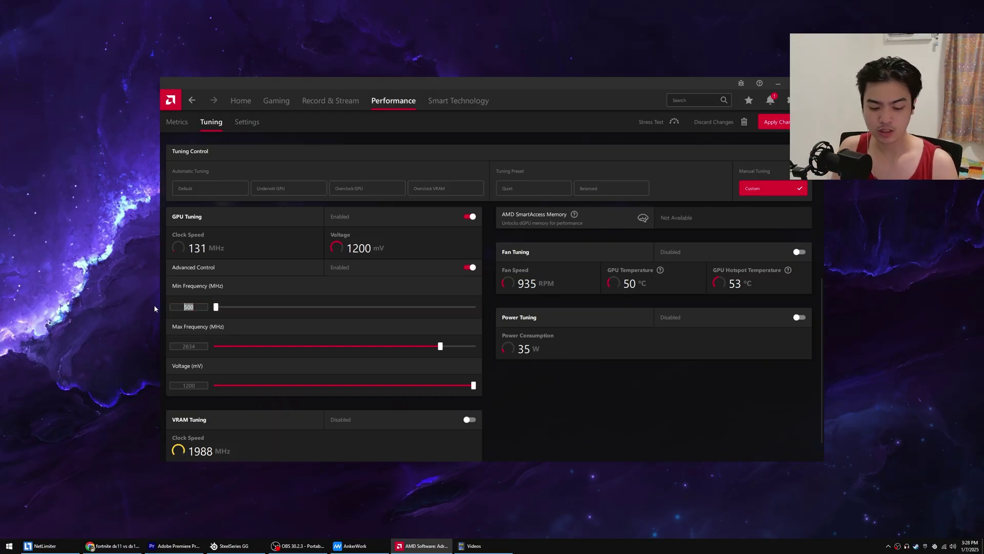
type("2260")
key("Return")
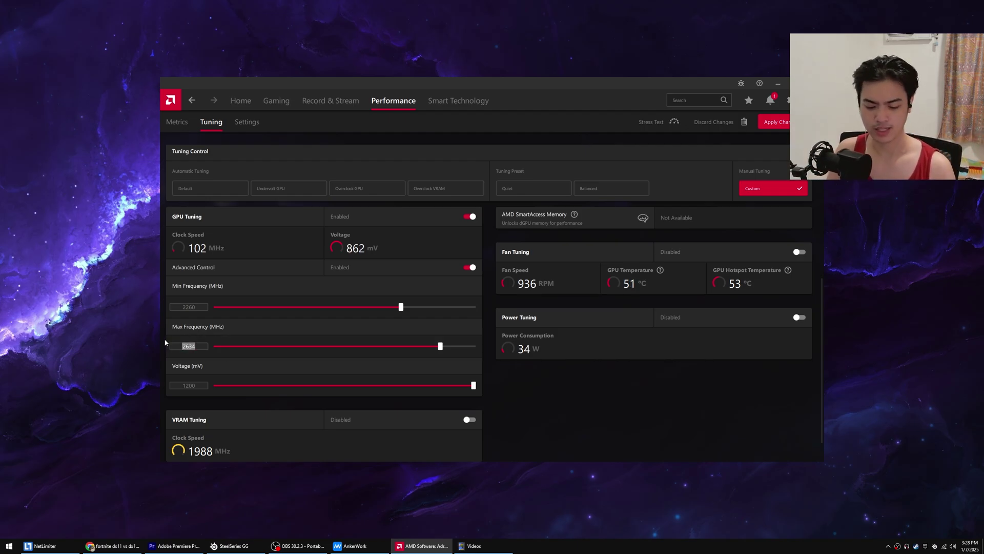
type("2700")
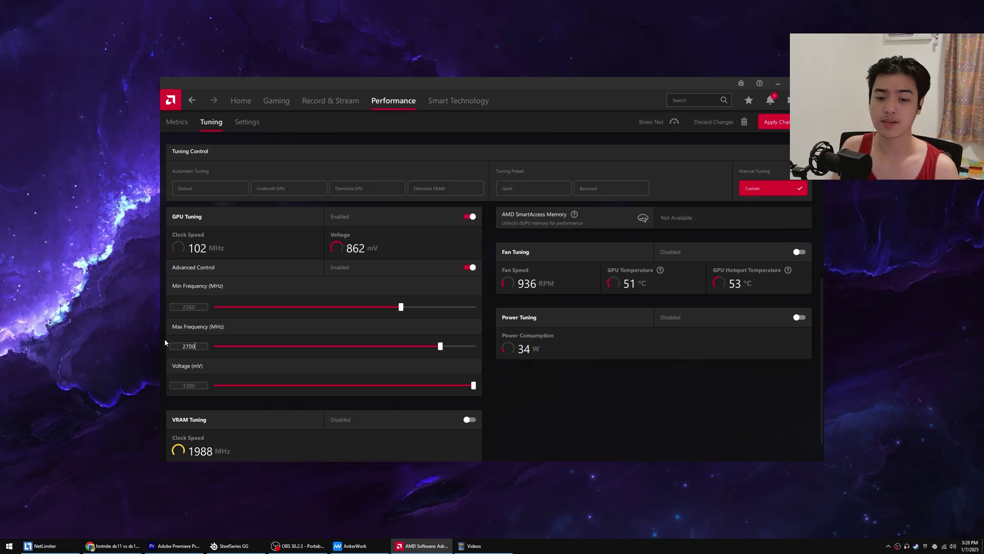
key("Return")
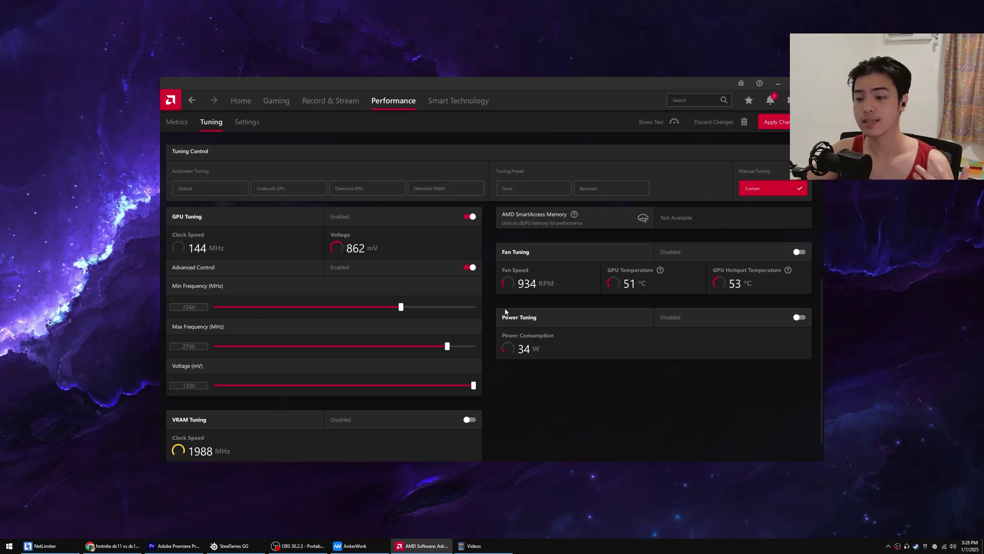
Step: Enable Power Tuning and raise the Power Limit to its 15% maximum
left_click(799, 317)
left_click_drag(607, 387, 900, 397)
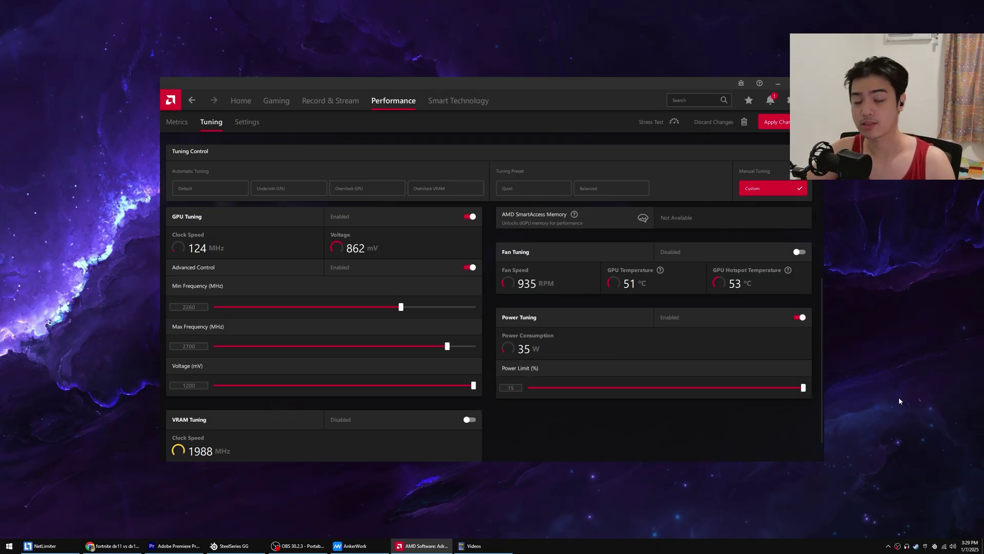
scroll(586, 416, "down", 1)
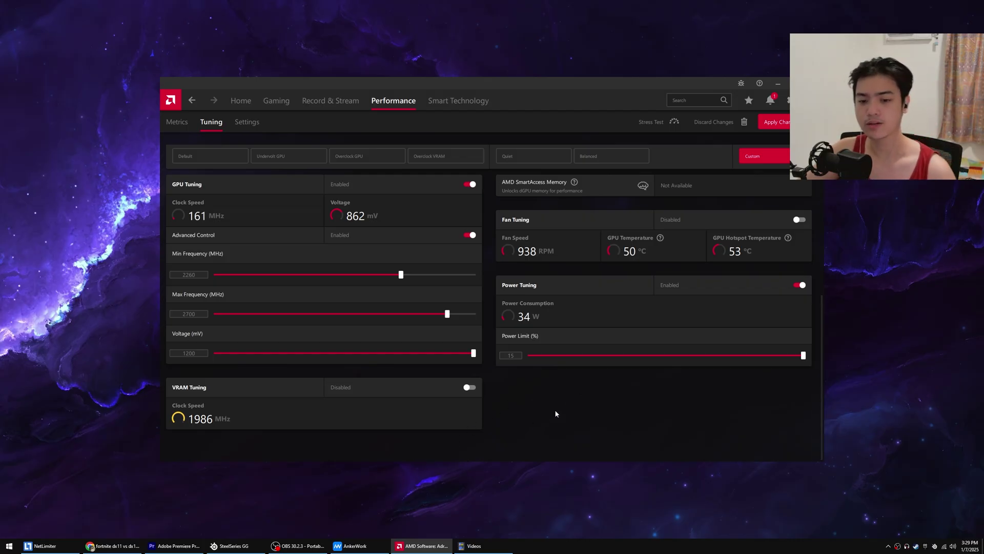
Step: Enable VRAM Tuning with Fast Timing memory timing and apply the tuning changes
left_click(469, 388)
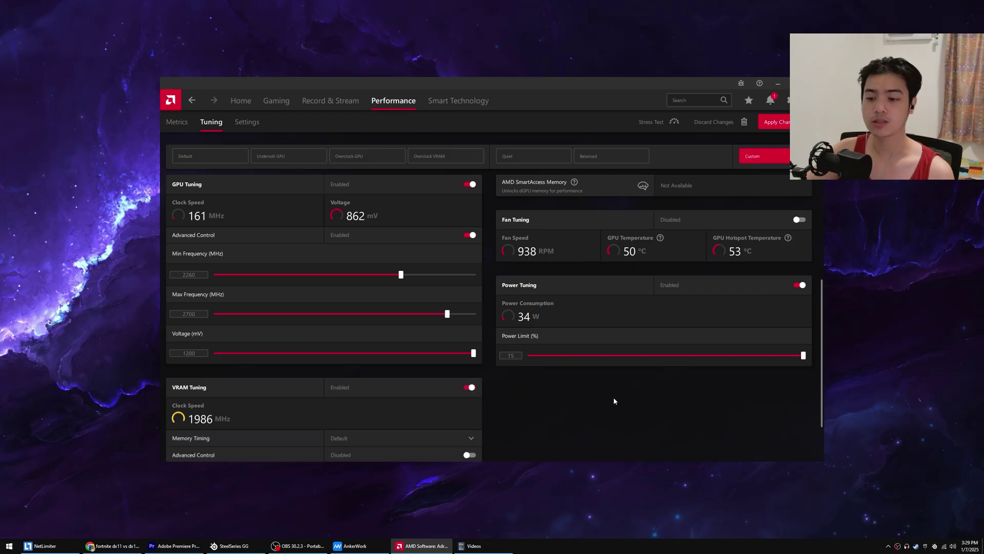
scroll(613, 399, "down", 2)
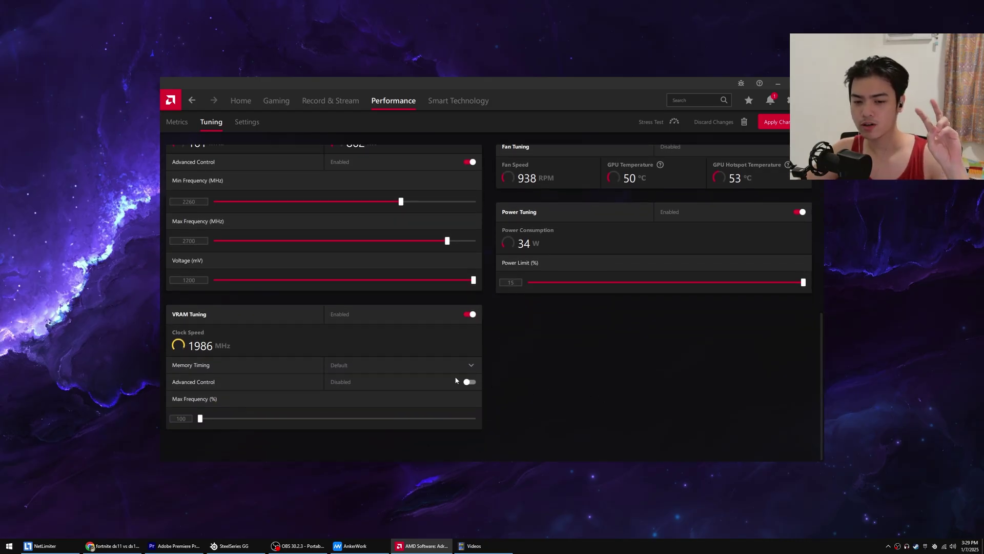
left_click(350, 366)
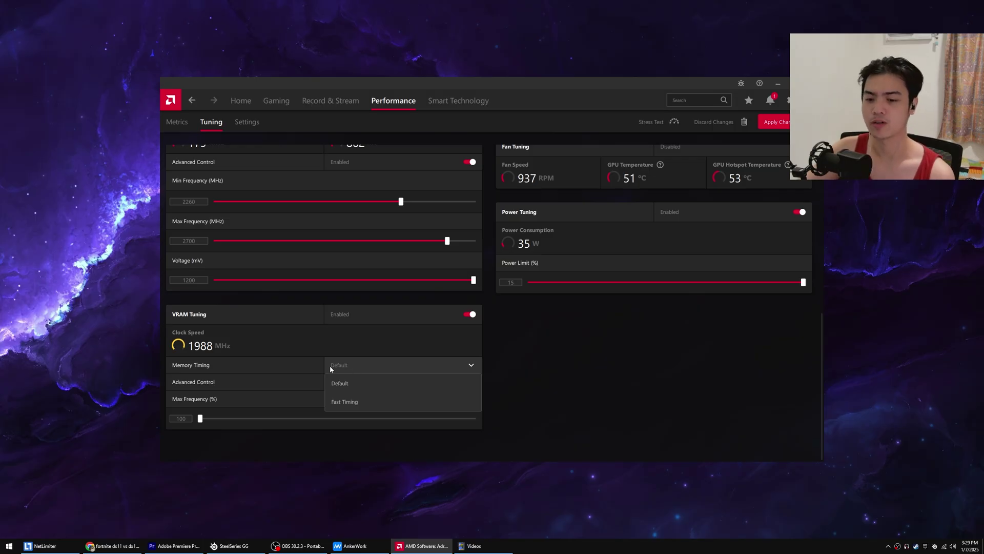
left_click(357, 402)
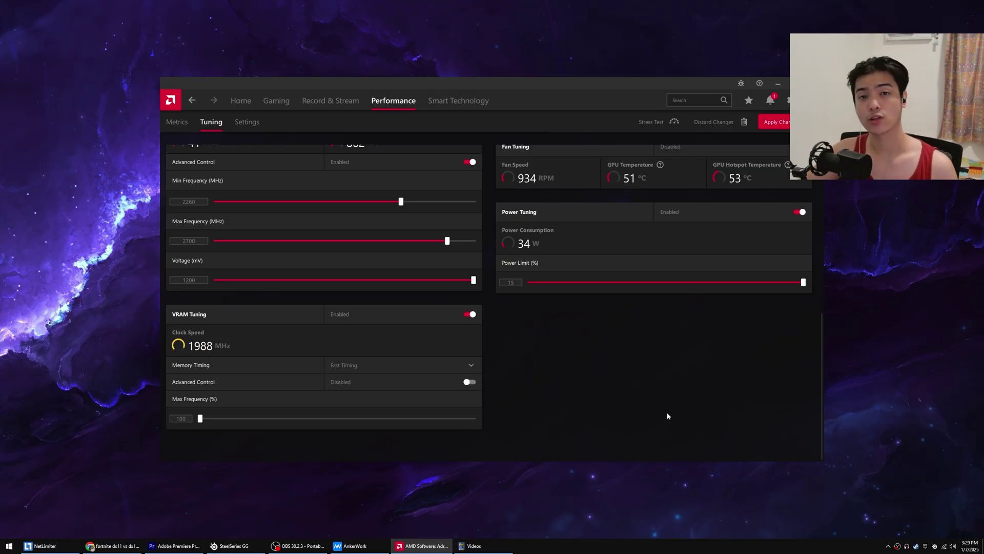
left_click(787, 123)
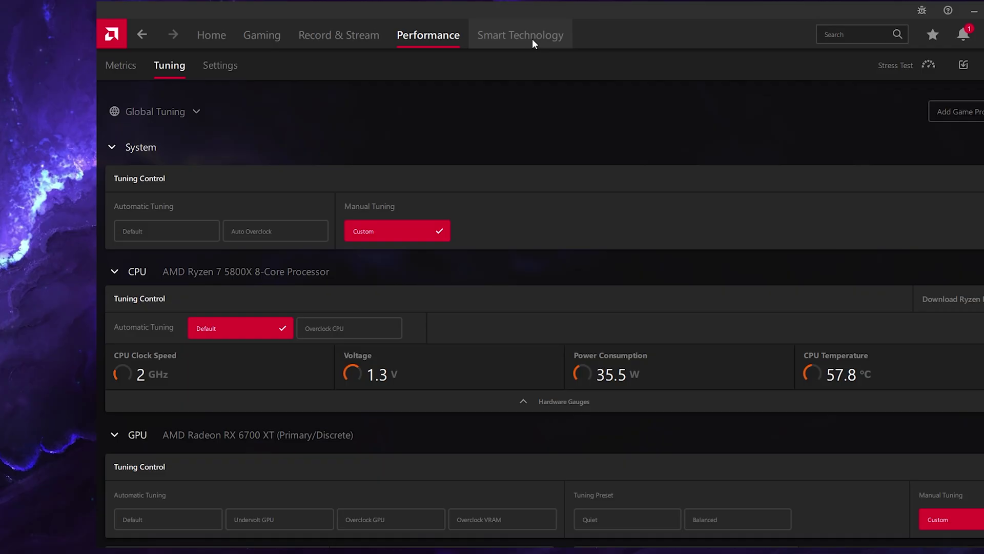
Step: Go to the Smart Technology tab in AMD Software
left_click(532, 38)
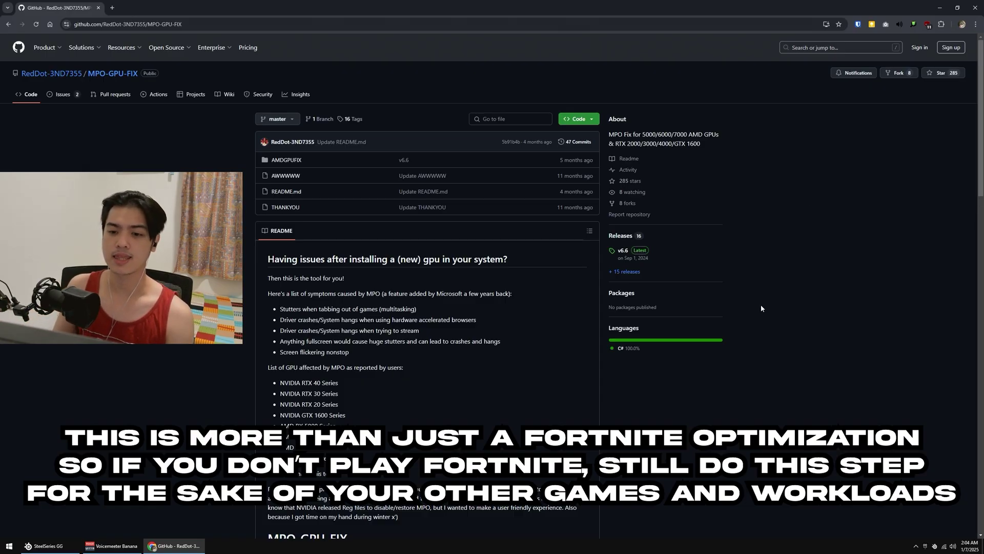
Step: Highlight the affected GPU lines (RTX 30/20, GTX 1600, AMD RX 5000-7000) in the MPO-GPU-FIX README
scroll(493, 350, "down", 10)
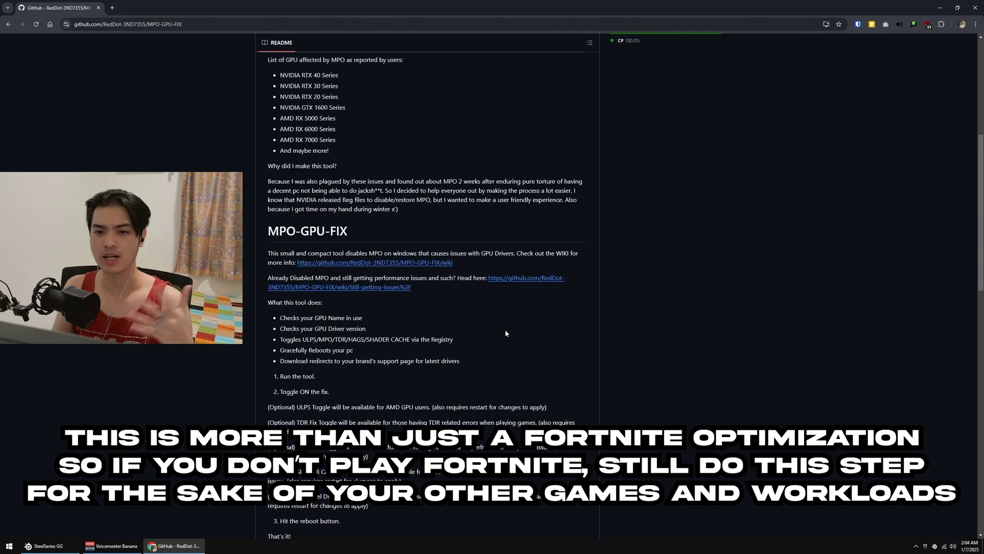
scroll(543, 340, "up", 10)
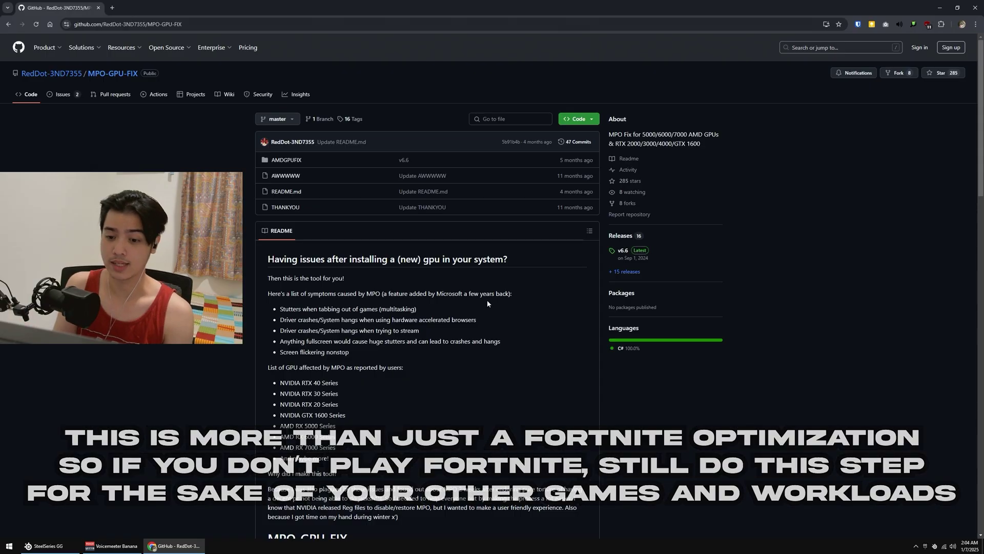
scroll(444, 327, "down", 1)
scroll(444, 329, "down", 1)
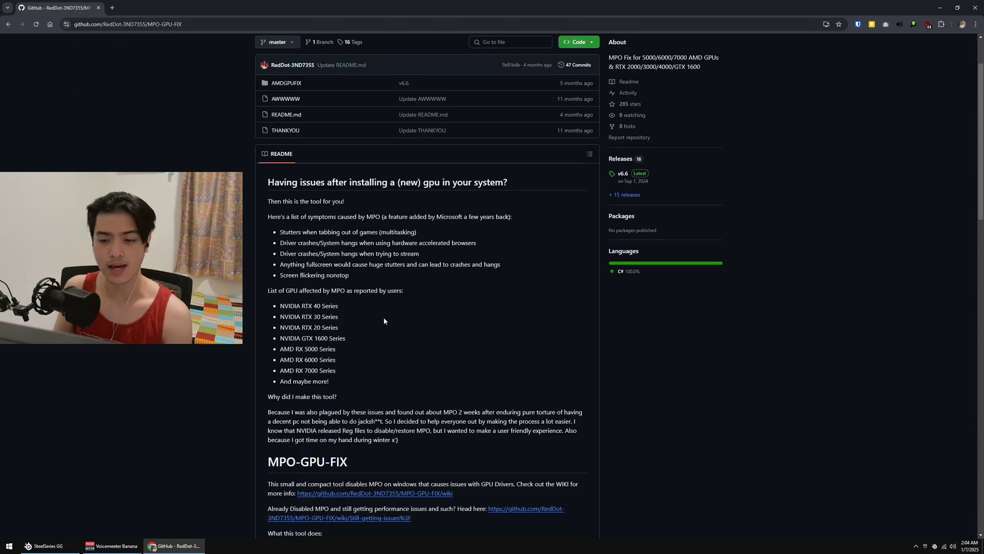
triple_click(333, 315)
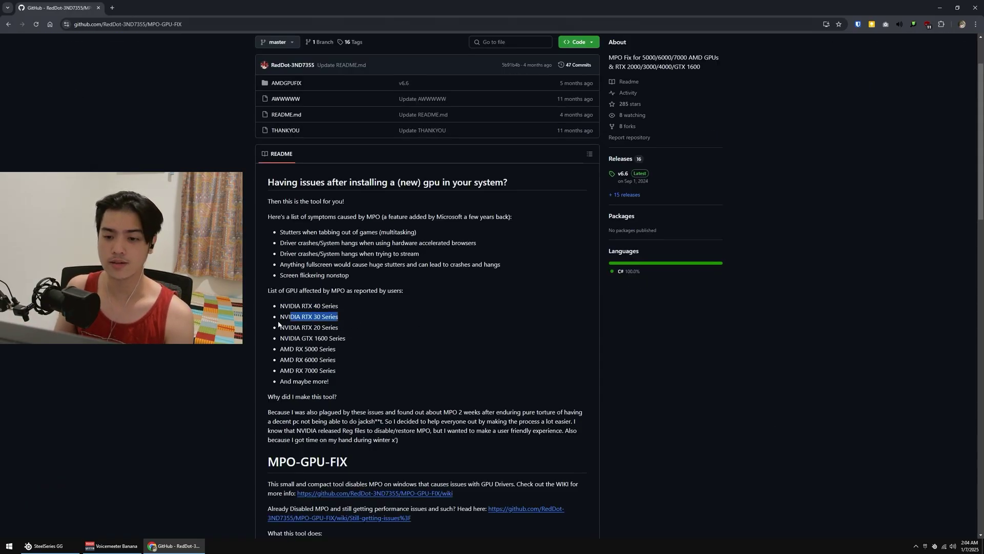
left_click_drag(352, 328, 280, 314)
left_click_drag(376, 346, 278, 343)
left_click(371, 348)
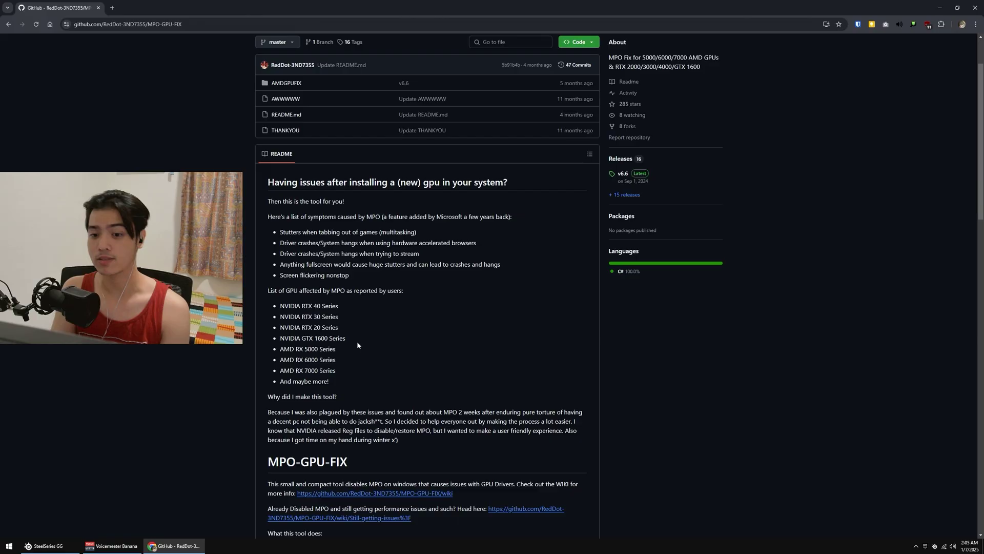
left_click_drag(343, 370, 276, 351)
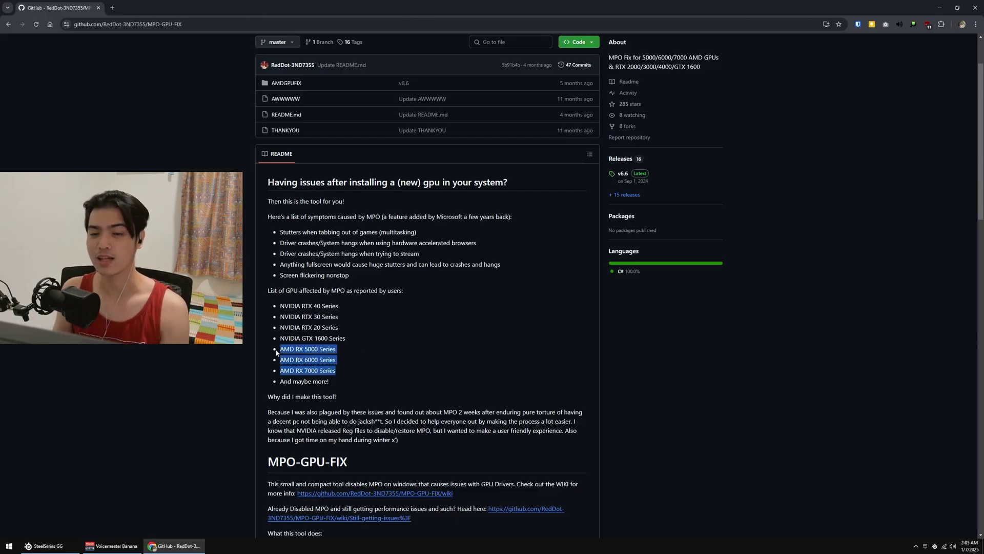
left_click(387, 368)
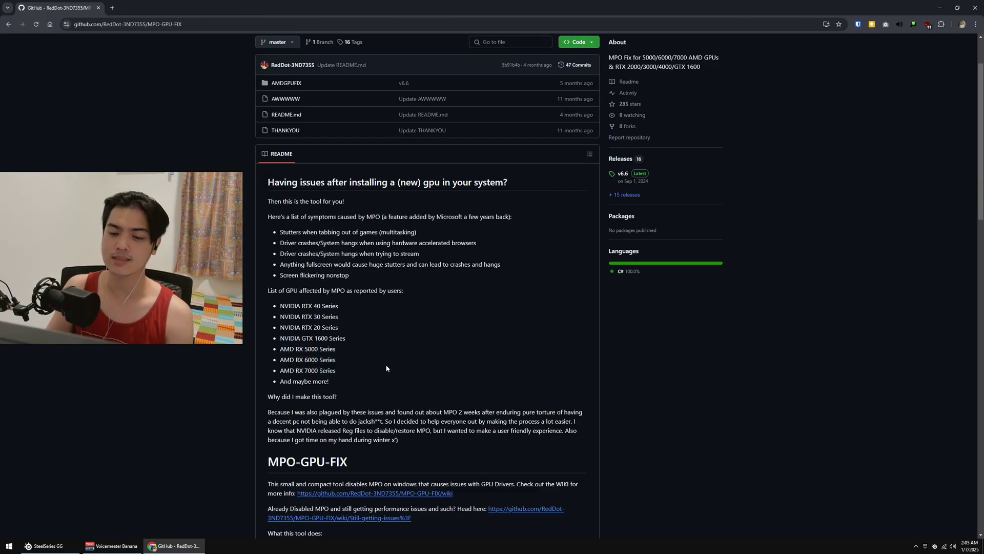
Step: Open the v6.6 release page, then show the Windows desktop
scroll(460, 389, "up", 2)
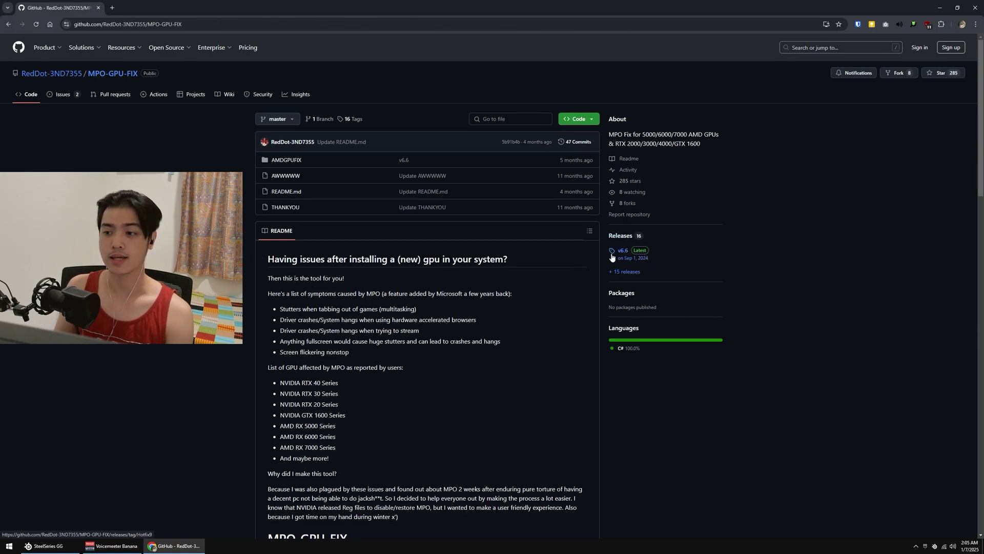
left_click(638, 253)
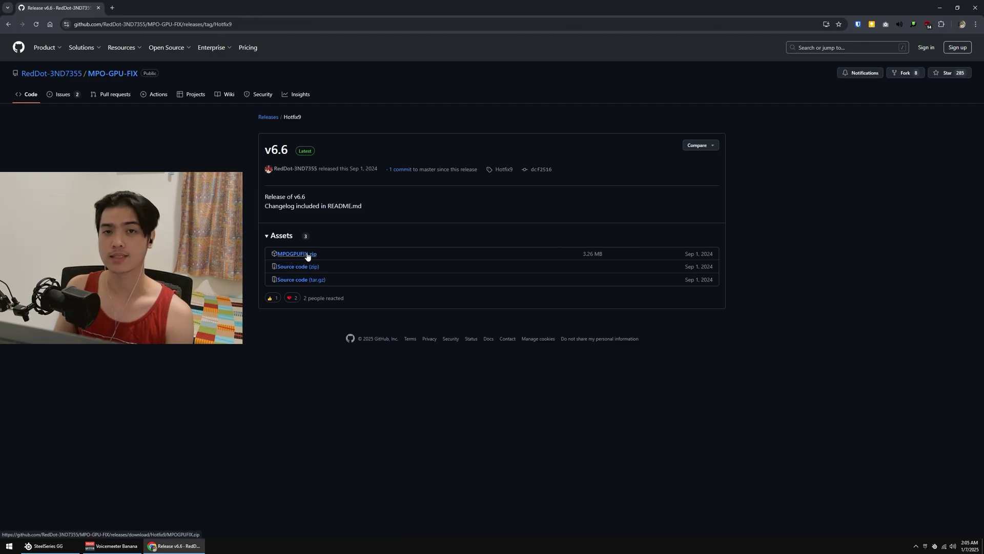
key("super+d")
left_click_drag(666, 368, 408, 110)
left_click(562, 245)
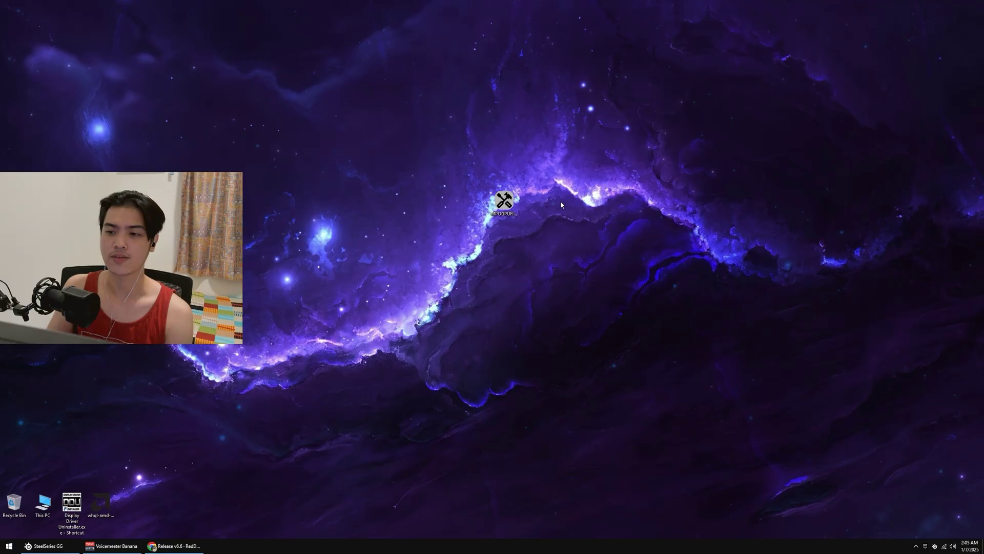
Step: Launch MPOGPUFIX from the desktop and reposition its window
left_click_drag(513, 211, 484, 211)
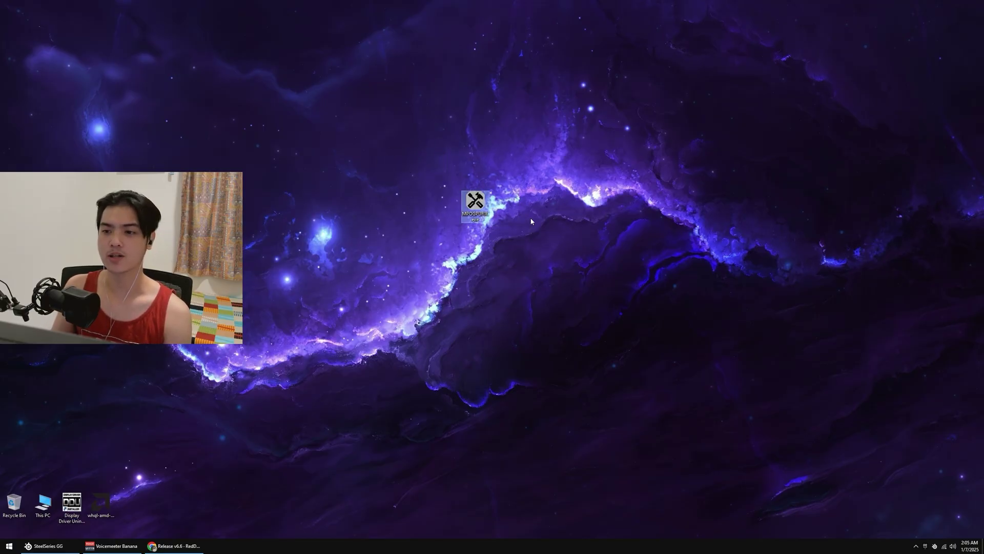
right_click(486, 212)
left_click(502, 227)
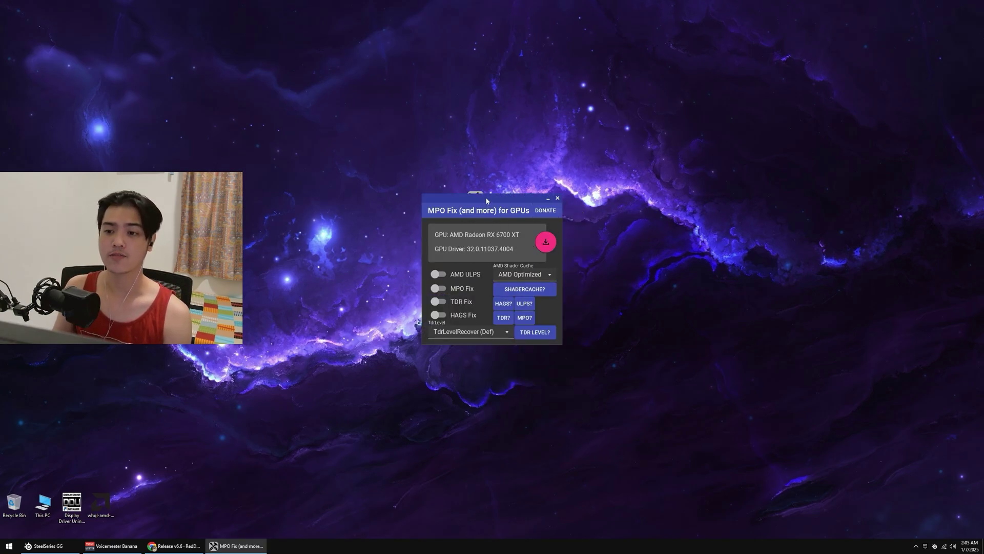
left_click_drag(486, 200, 487, 162)
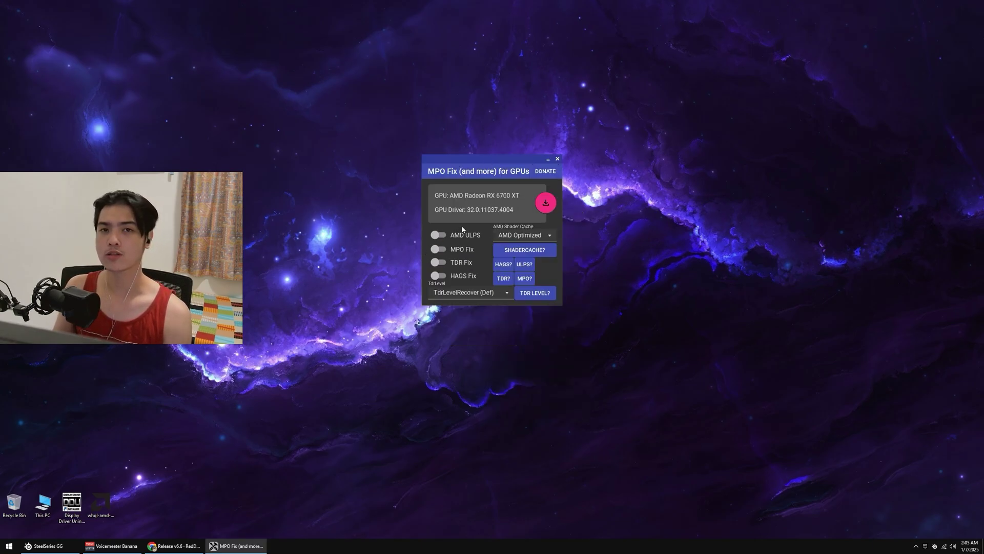
Step: Turn on MPO, TDR and HAGS fixes, keep TdrLevelRecover (Def), and set AMD Shader Cache to ON
left_click(438, 249)
left_click(438, 262)
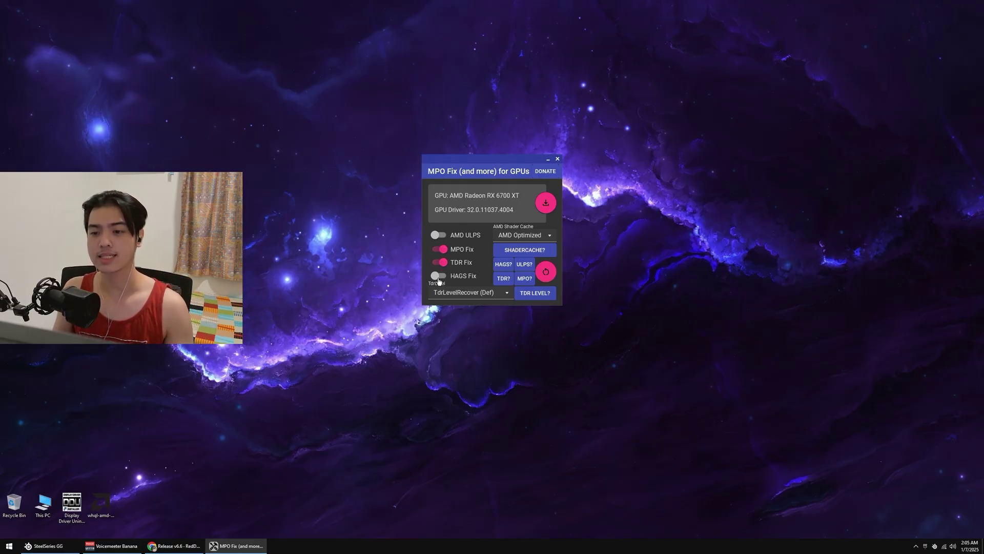
left_click(441, 276)
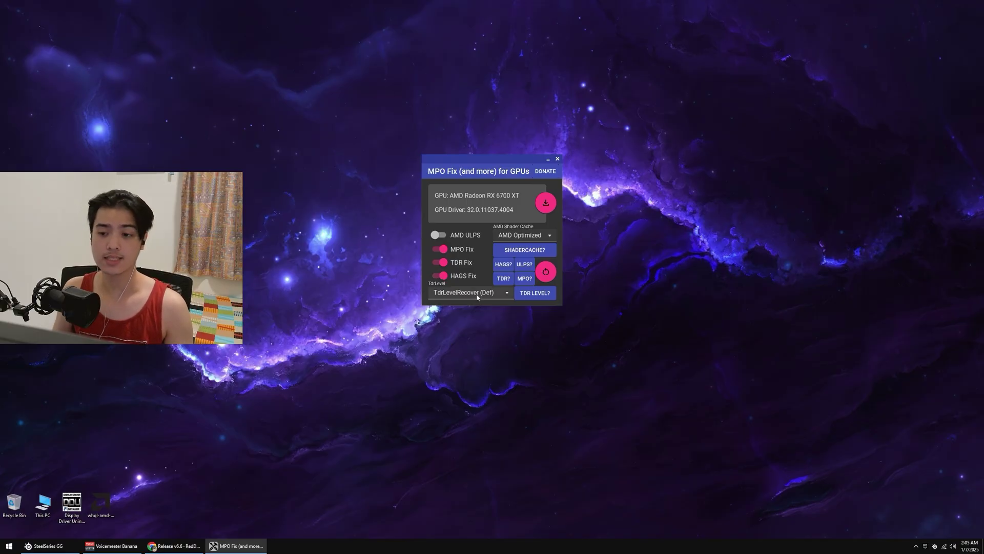
left_click(462, 294)
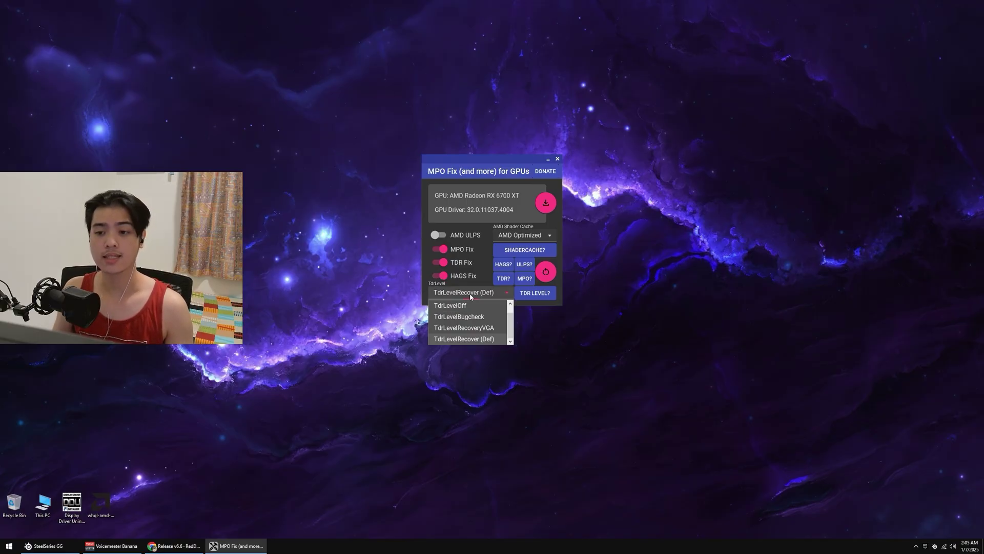
left_click(476, 340)
left_click(534, 237)
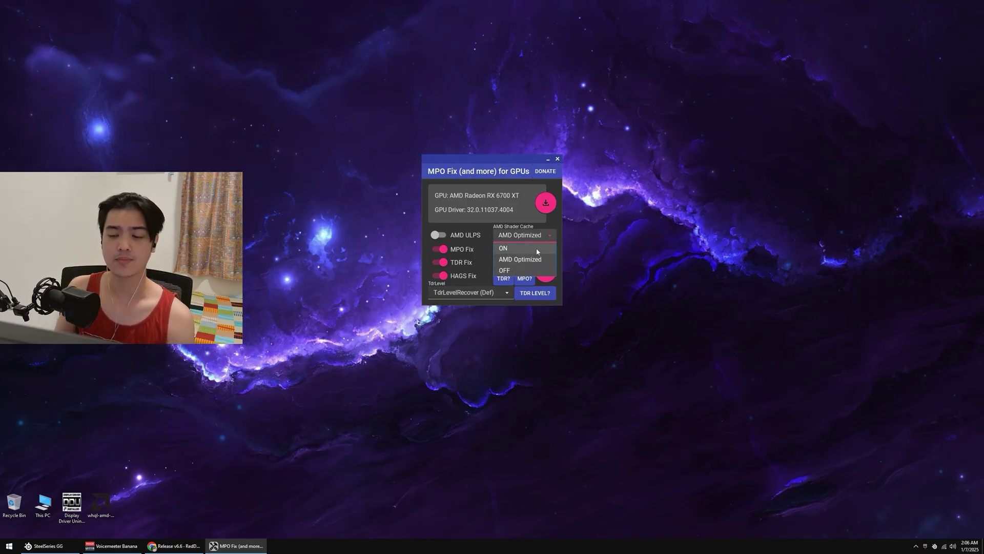
left_click(531, 248)
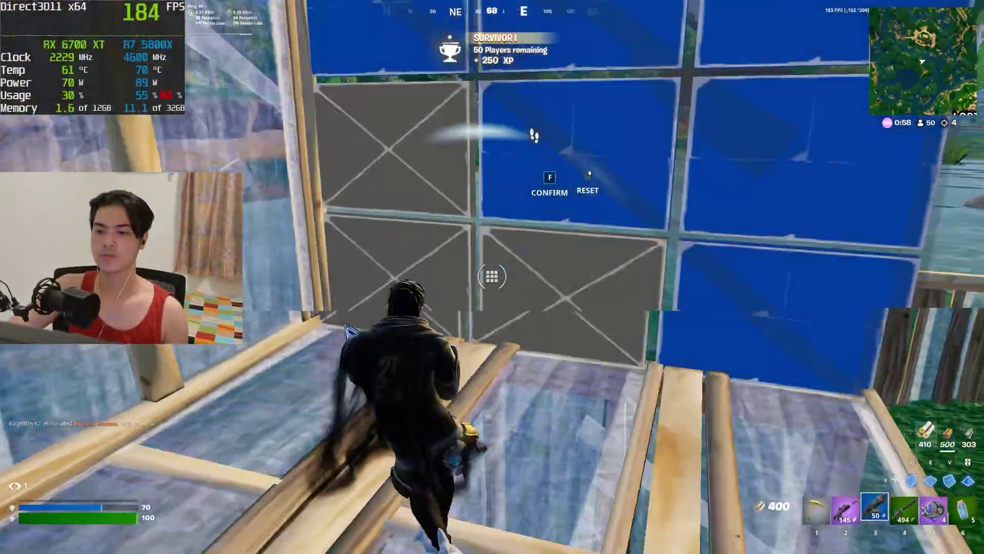
Step: Engage the opponent with the SMG, fire and reload, then switch back to the pickaxe
key("4")
left_click(492, 277)
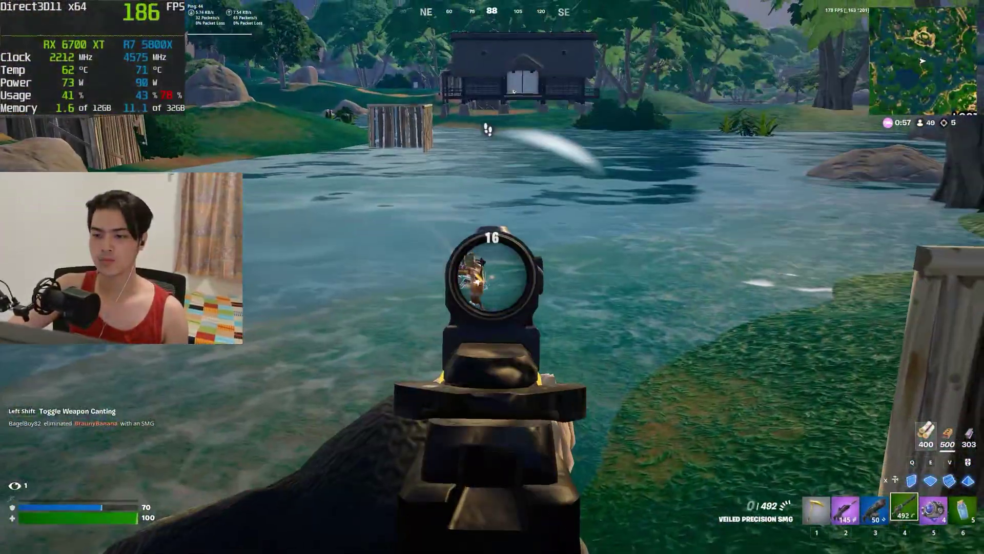
key("r")
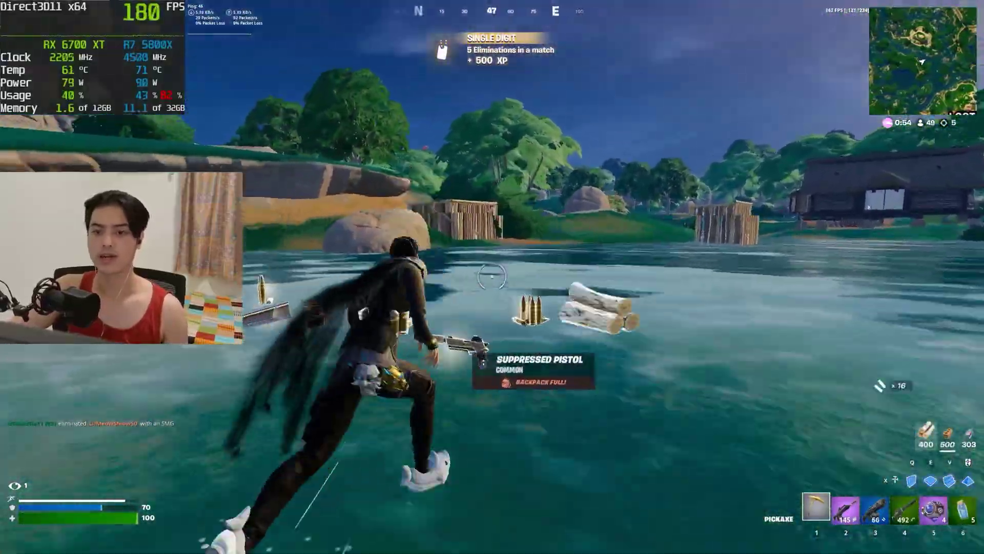
key("1")
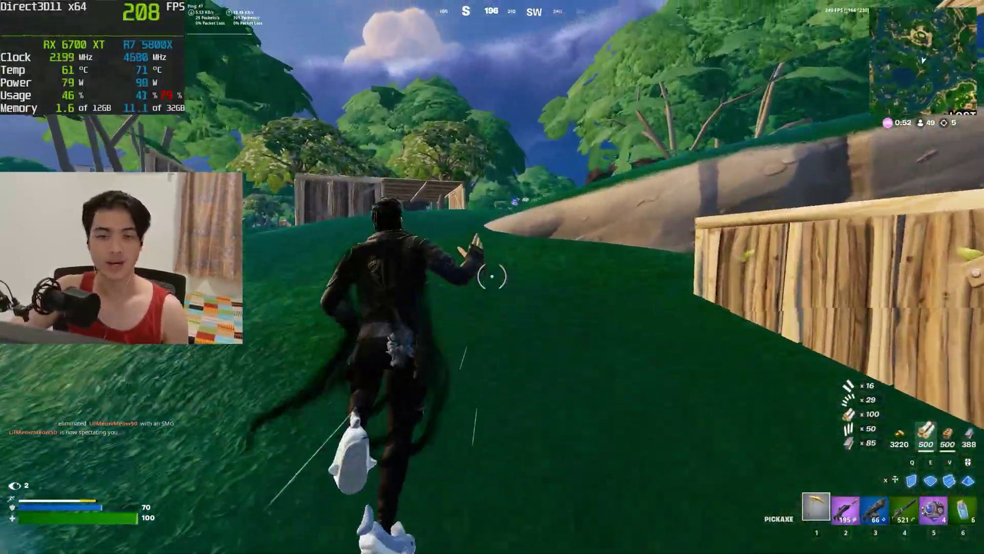